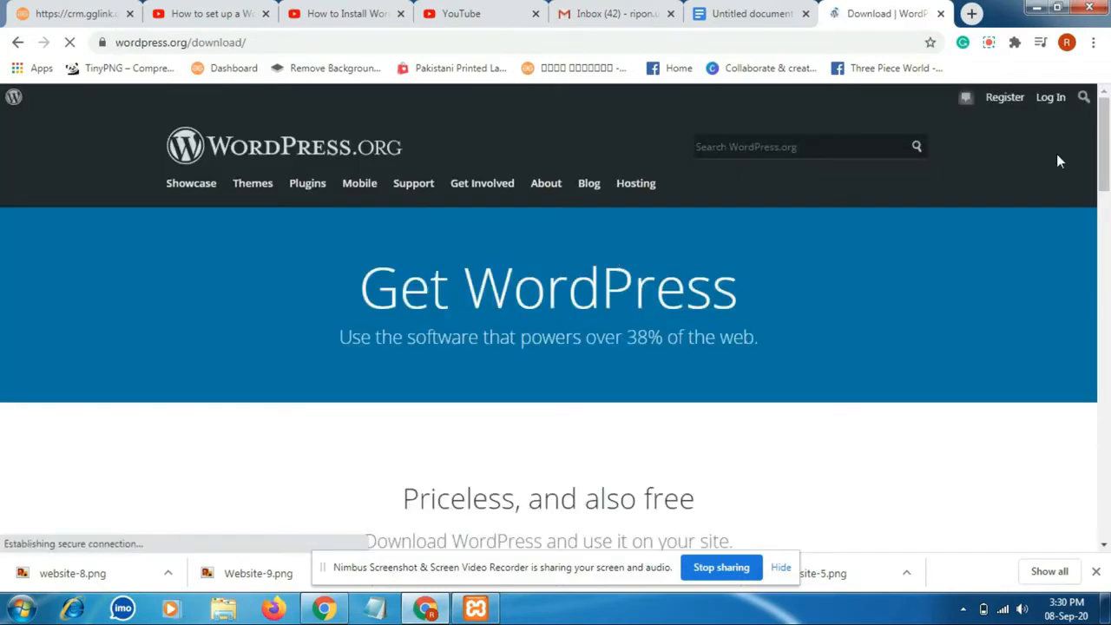
- Leave the WordPress download page and copy the wordpress-5.4.2 zip archive from the Downloads folder in Windows Explorer
{"action": "left_click_drag", "start_coordinate": [1104, 156], "coordinate": [1106, 199]}
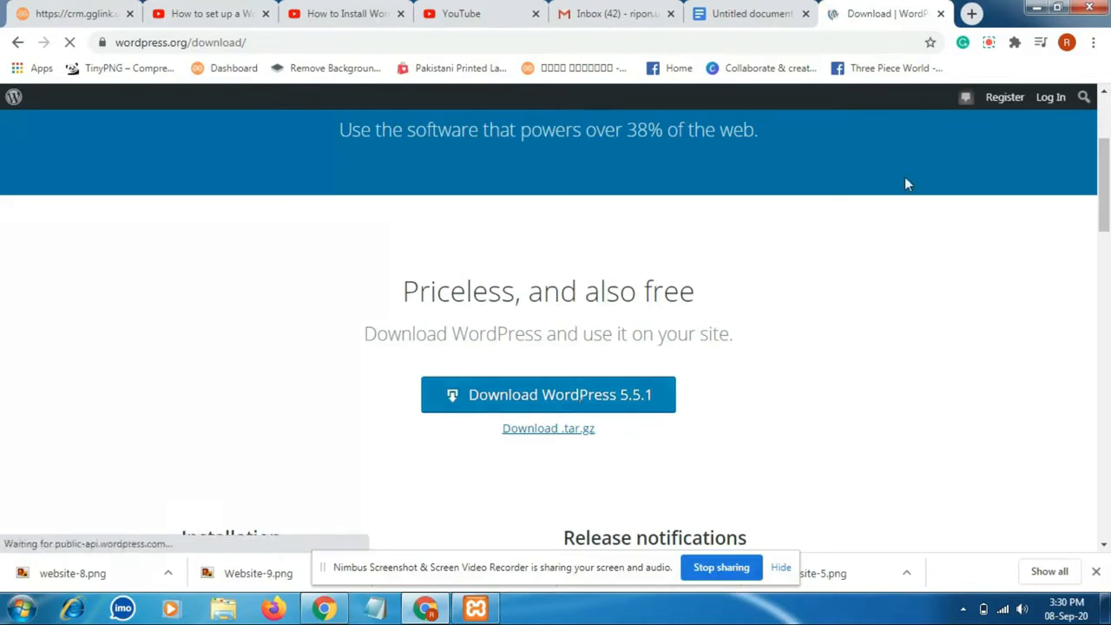
{"action": "left_click", "coordinate": [1034, 9]}
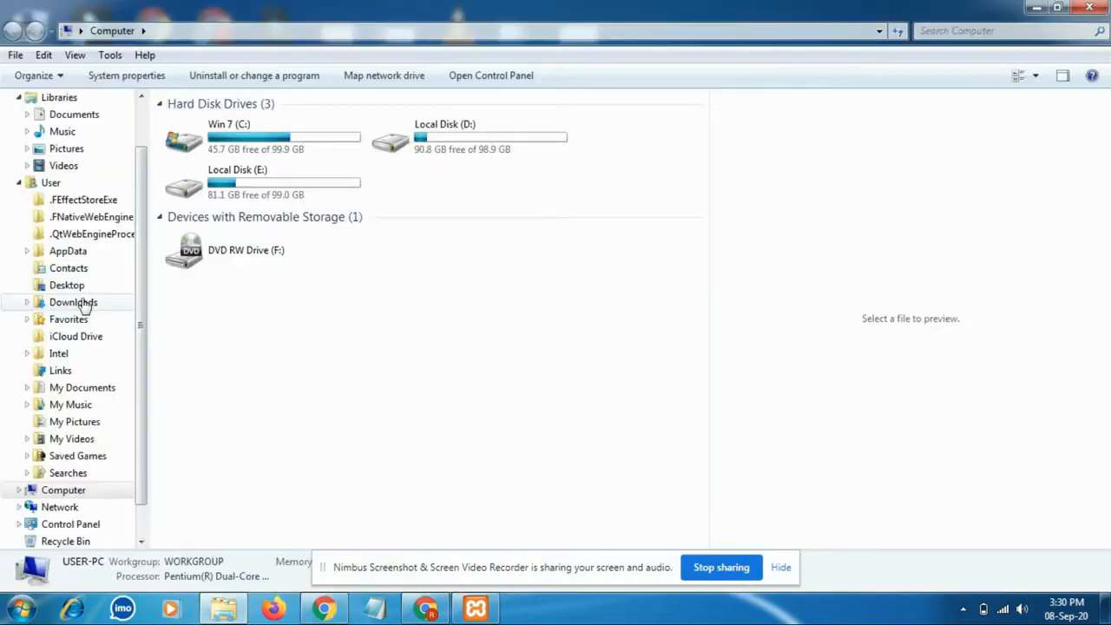
{"action": "left_click", "coordinate": [84, 304]}
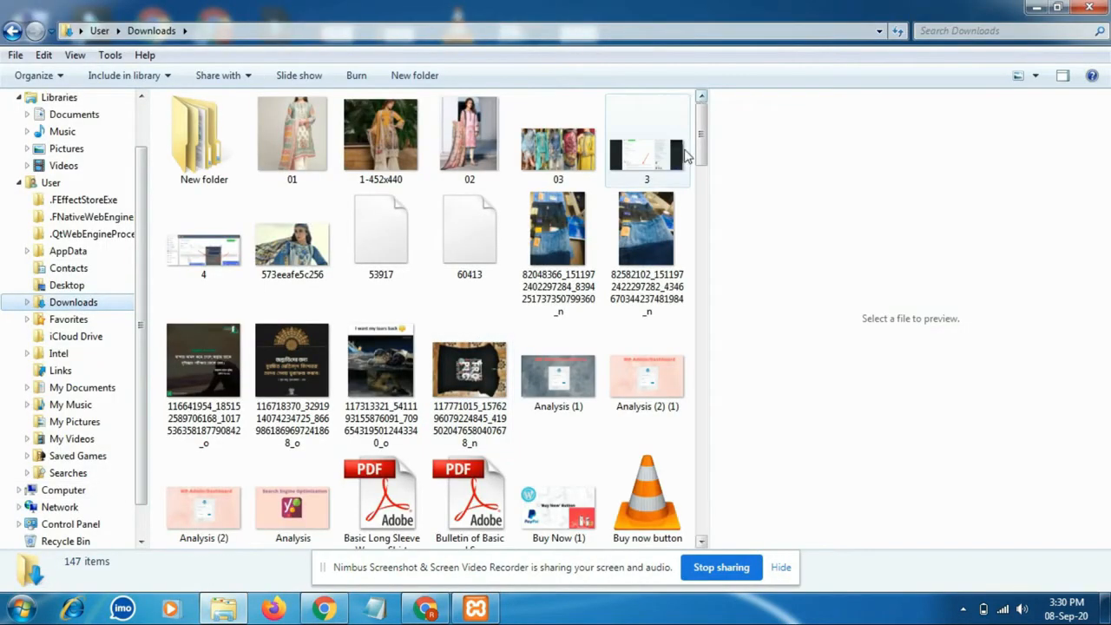
{"action": "left_click", "coordinate": [703, 233]}
{"action": "left_click_drag", "start_coordinate": [705, 233], "coordinate": [701, 499]}
{"action": "left_click", "coordinate": [391, 377]}
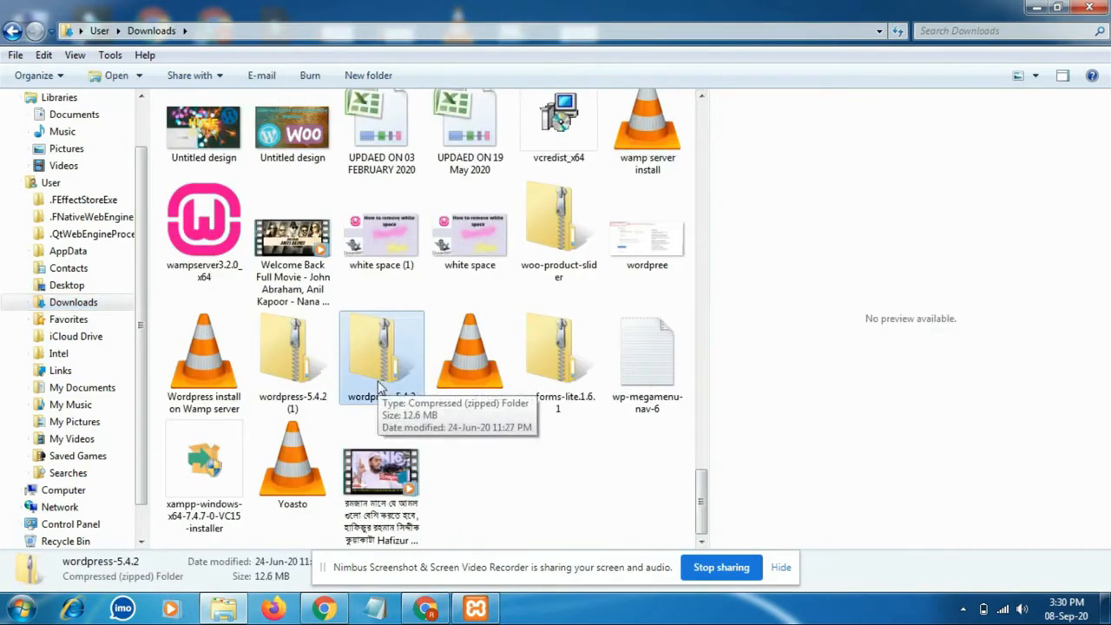
{"action": "right_click", "coordinate": [377, 382]}
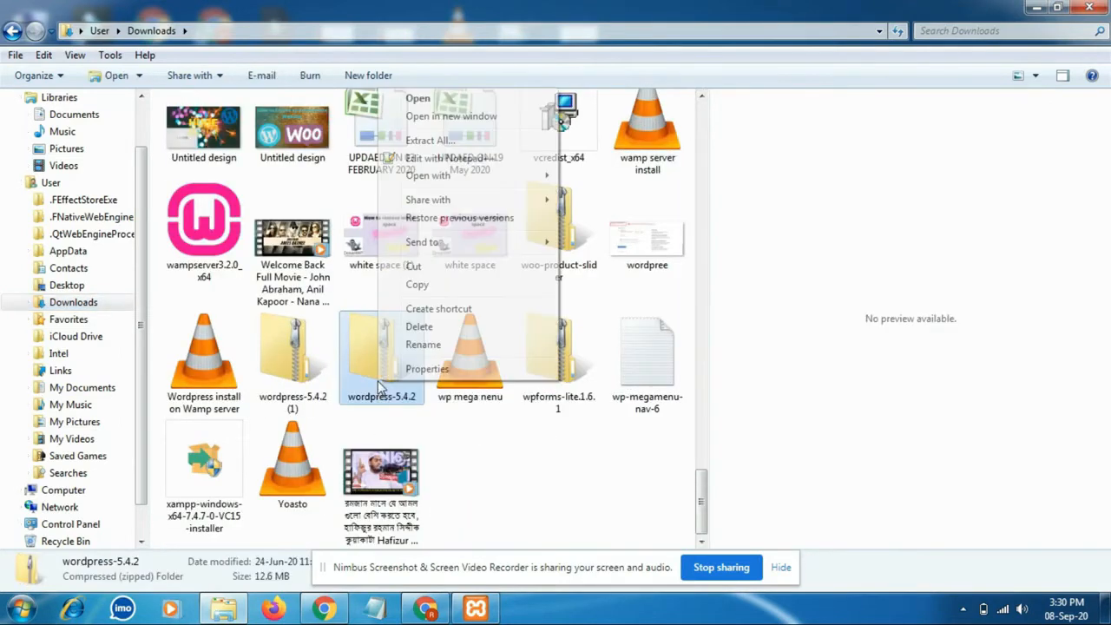
{"action": "left_click", "coordinate": [418, 289]}
- Switch to the XAMPP Control Panel, shrink its window and open the htdocs folder in the XAMPP installation directory
{"action": "left_click", "coordinate": [490, 612]}
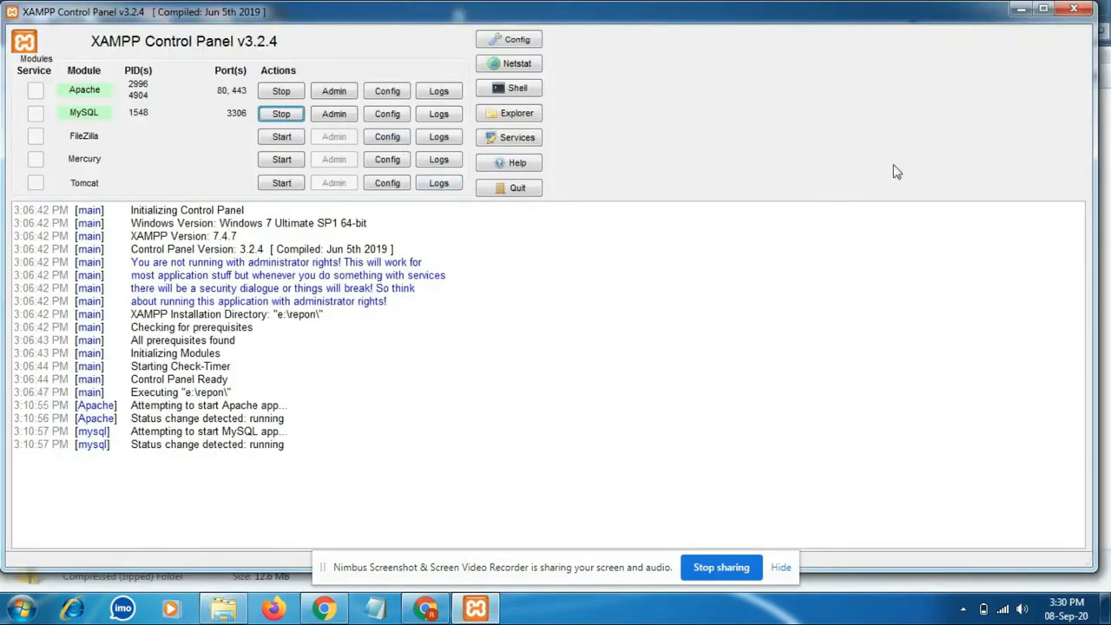
{"action": "left_click_drag", "start_coordinate": [1087, 560], "coordinate": [568, 395]}
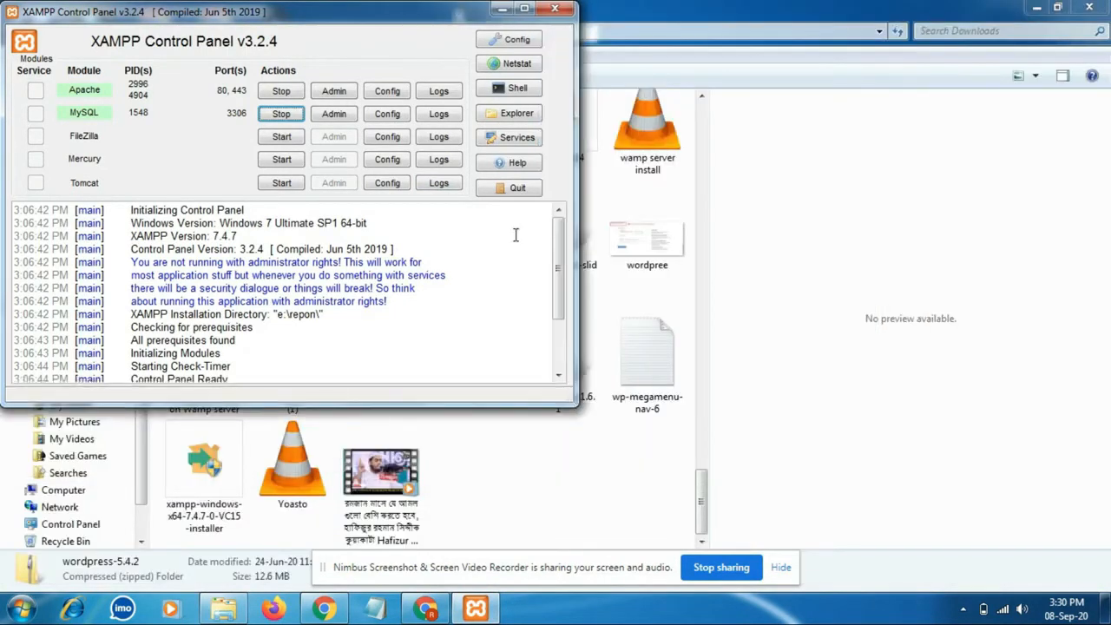
{"action": "left_click", "coordinate": [517, 117]}
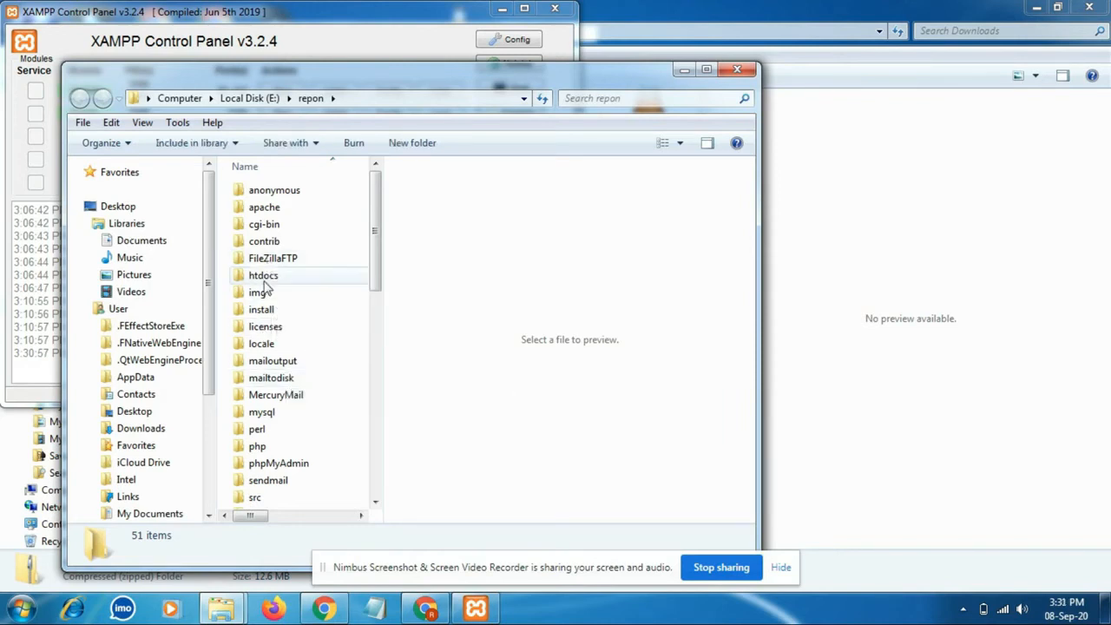
{"action": "double_click", "coordinate": [265, 276]}
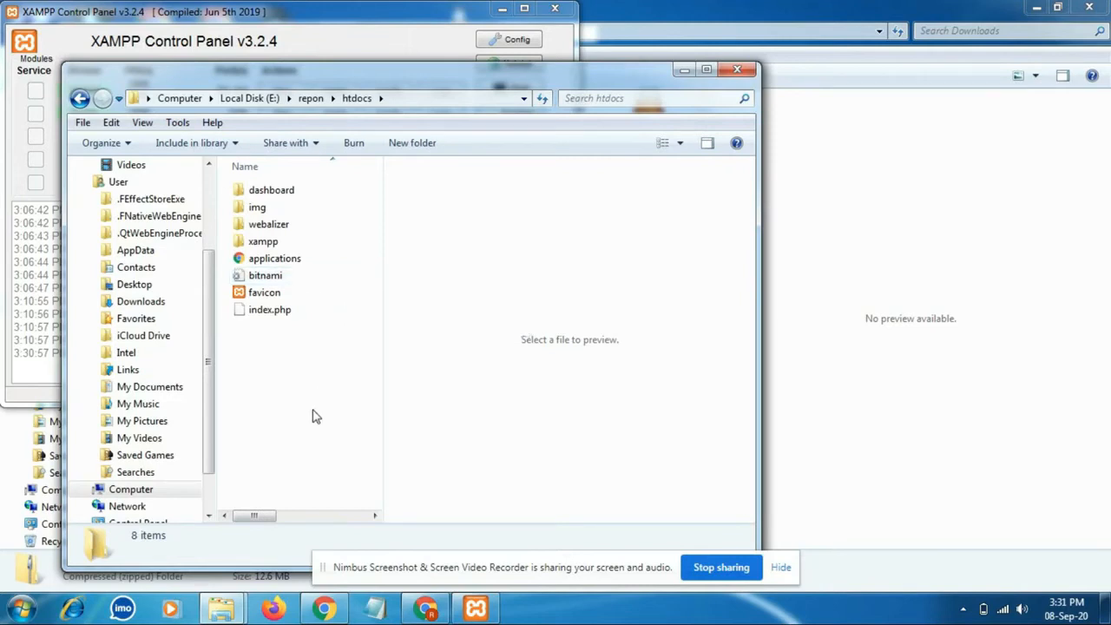
- Create a new folder named bangladesh inside htdocs
{"action": "left_click", "coordinate": [420, 144]}
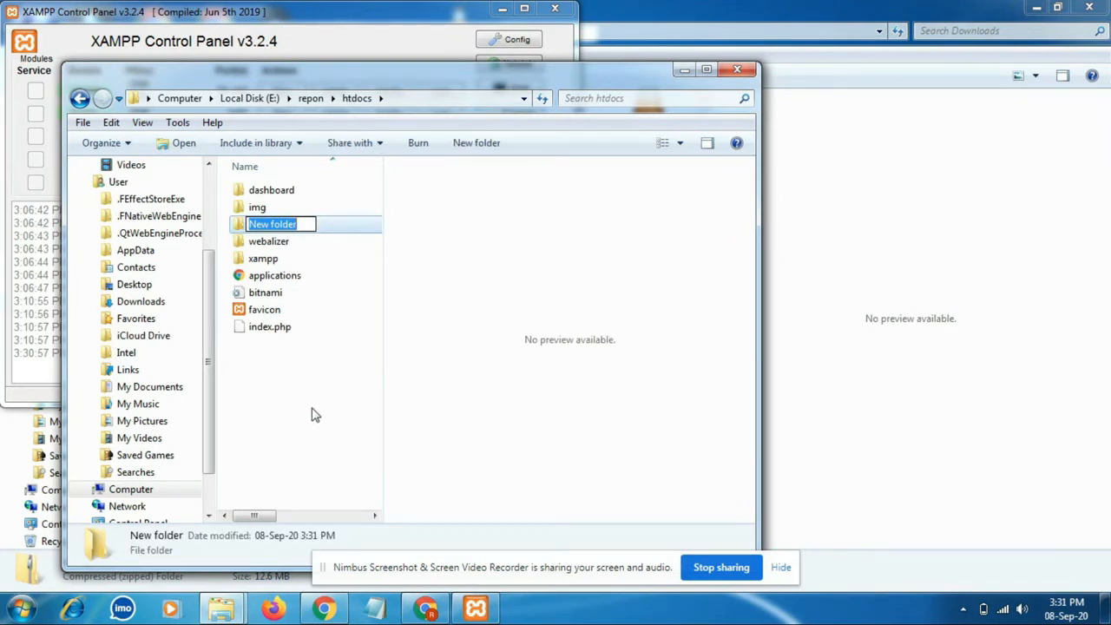
{"action": "type", "text": "ban"}
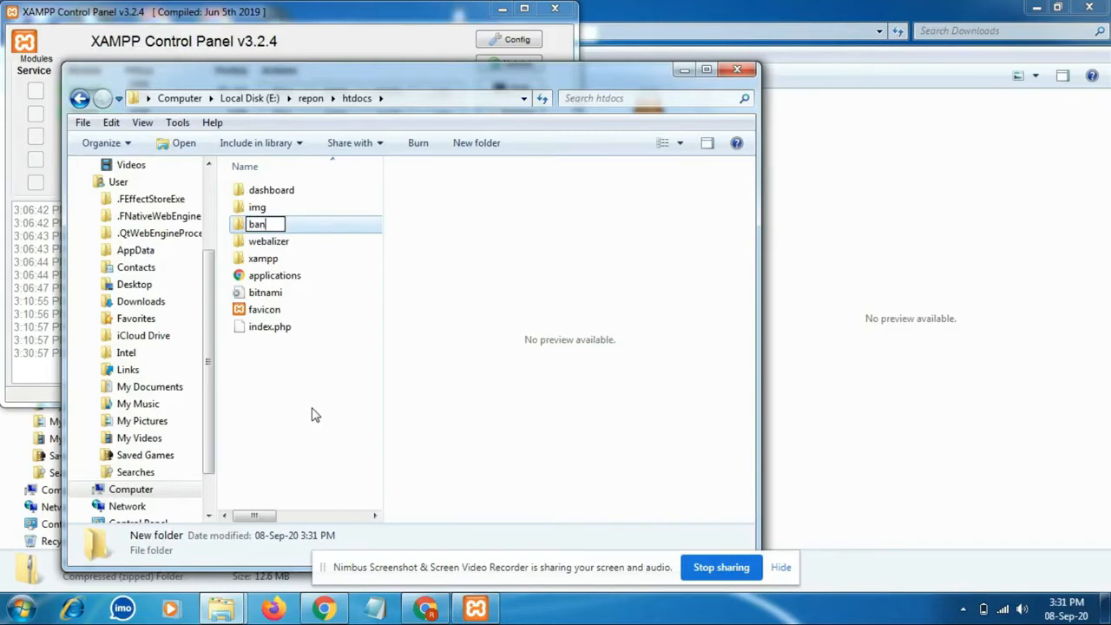
{"action": "type", "text": "gladesh"}
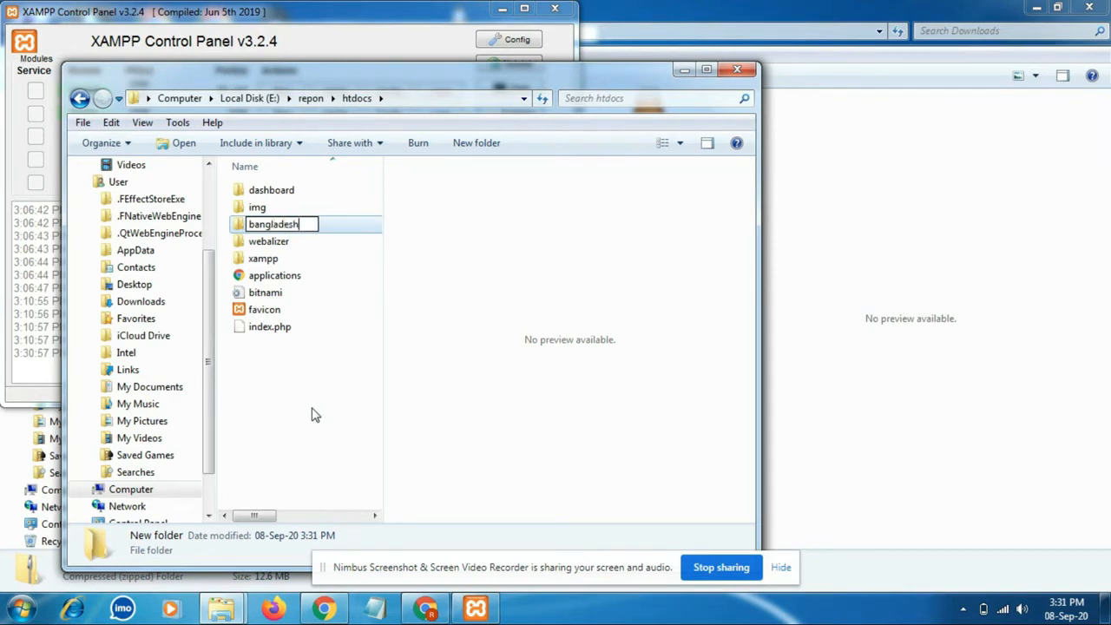
{"action": "left_click", "coordinate": [328, 427]}
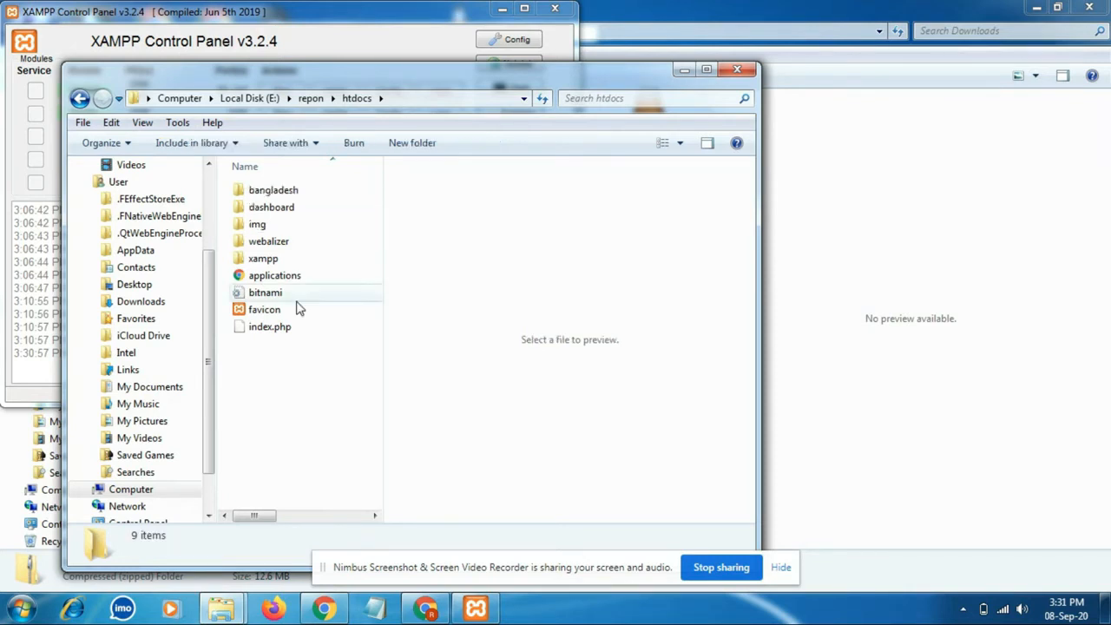
- Open the bangladesh folder and paste the copied wordpress-5.4.2 archive into it
{"action": "left_click", "coordinate": [306, 196]}
{"action": "double_click", "coordinate": [305, 200]}
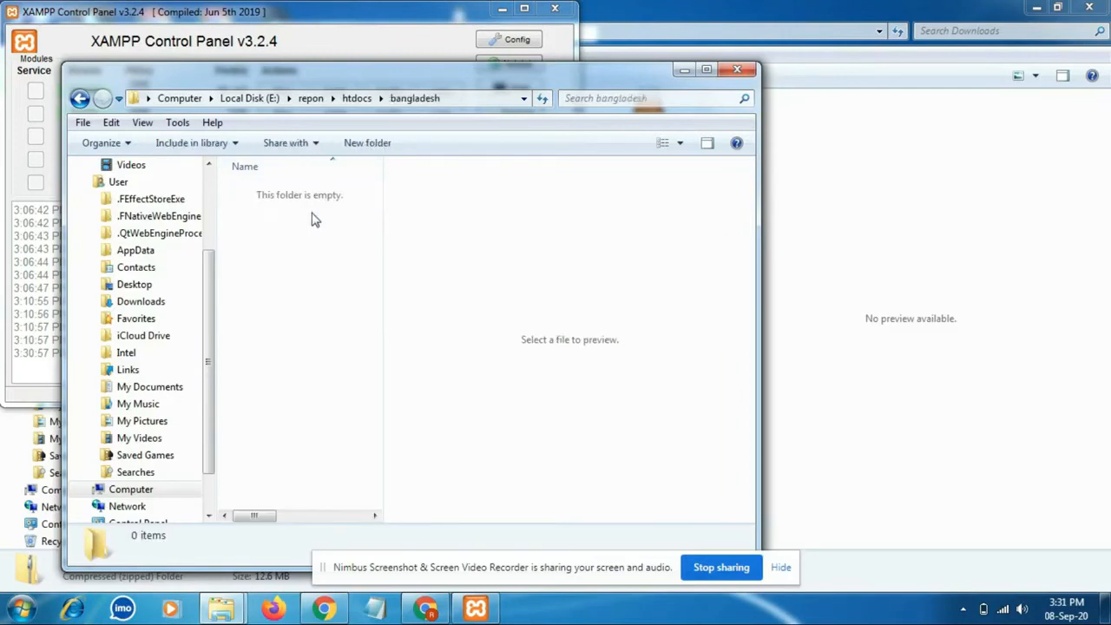
{"action": "right_click", "coordinate": [315, 264]}
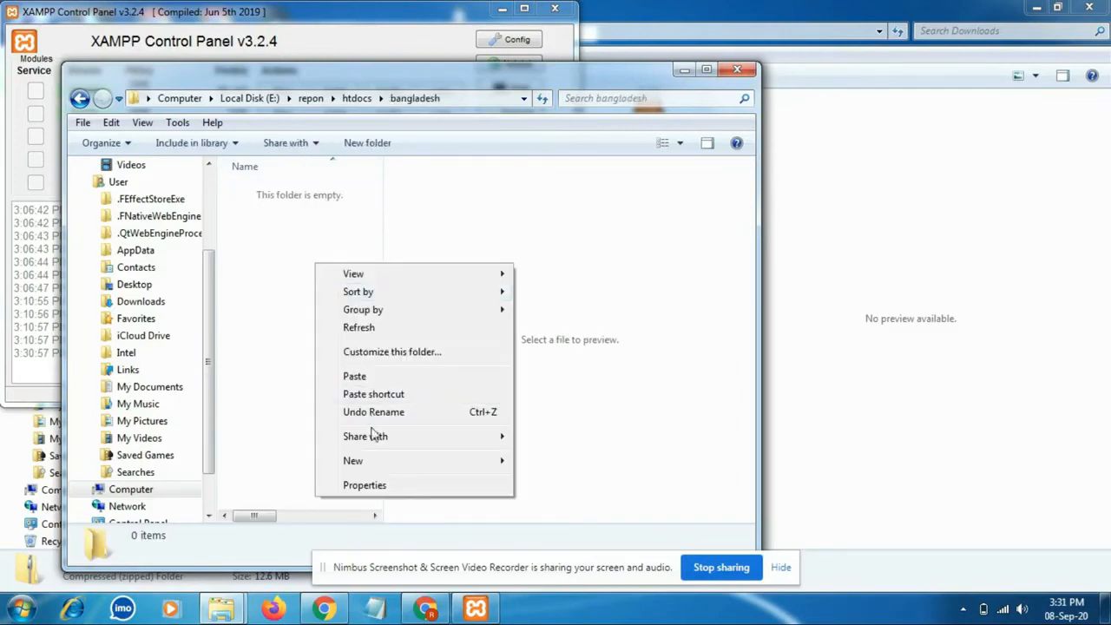
{"action": "left_click", "coordinate": [365, 376]}
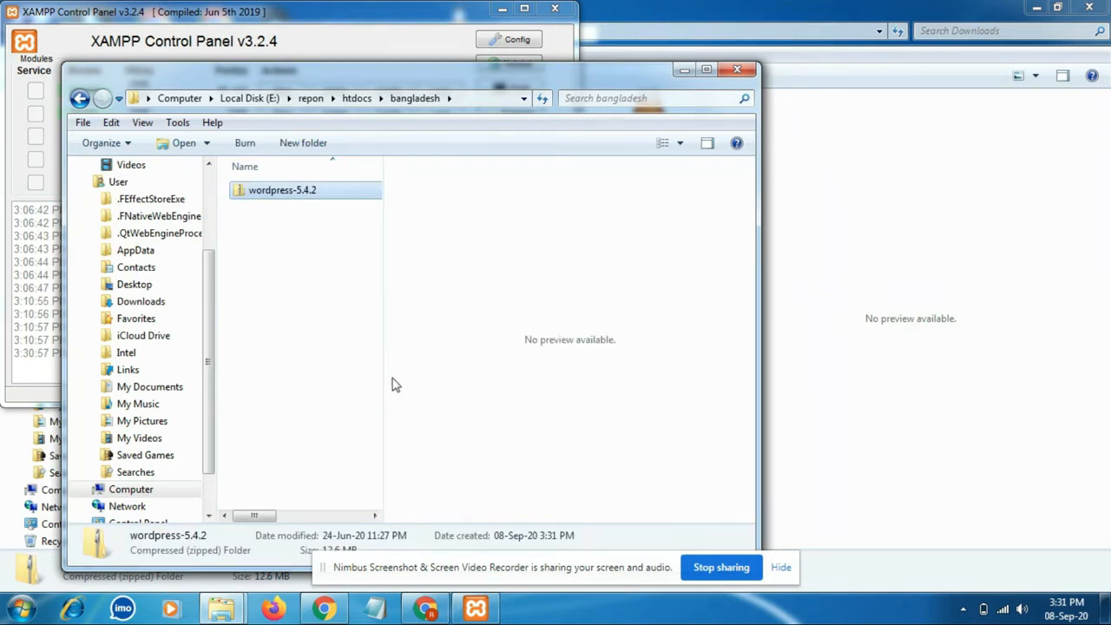
- Extract the wordpress-5.4.2 archive into a wordpress-5.4.2 subfolder of bangladesh, with the extracted files shown when complete
{"action": "left_click_drag", "start_coordinate": [383, 377], "coordinate": [583, 376]}
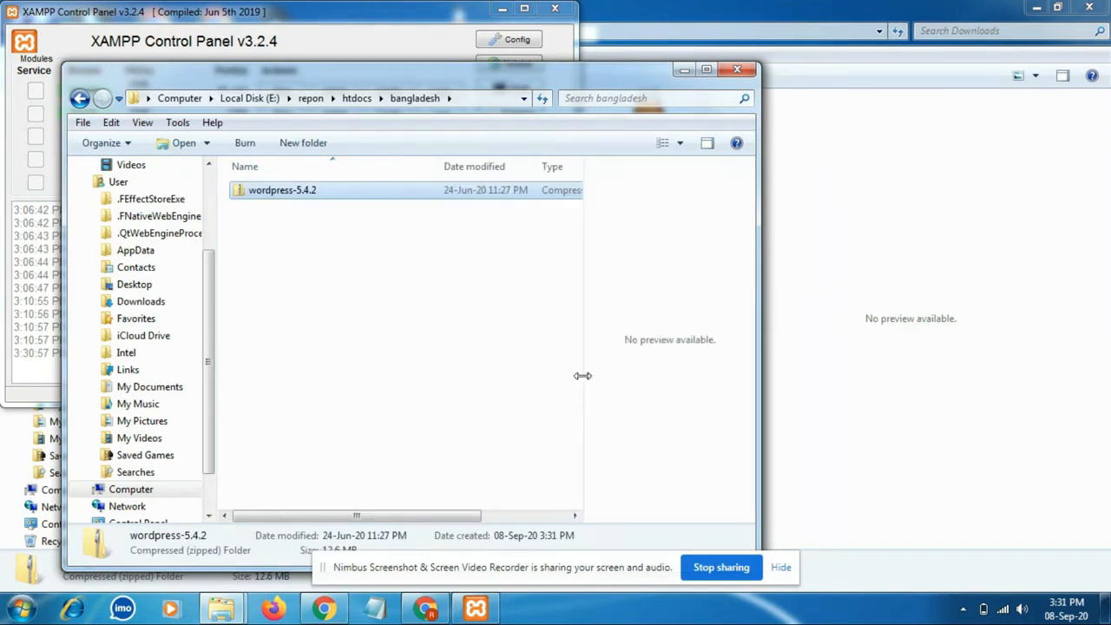
{"action": "right_click", "coordinate": [368, 199]}
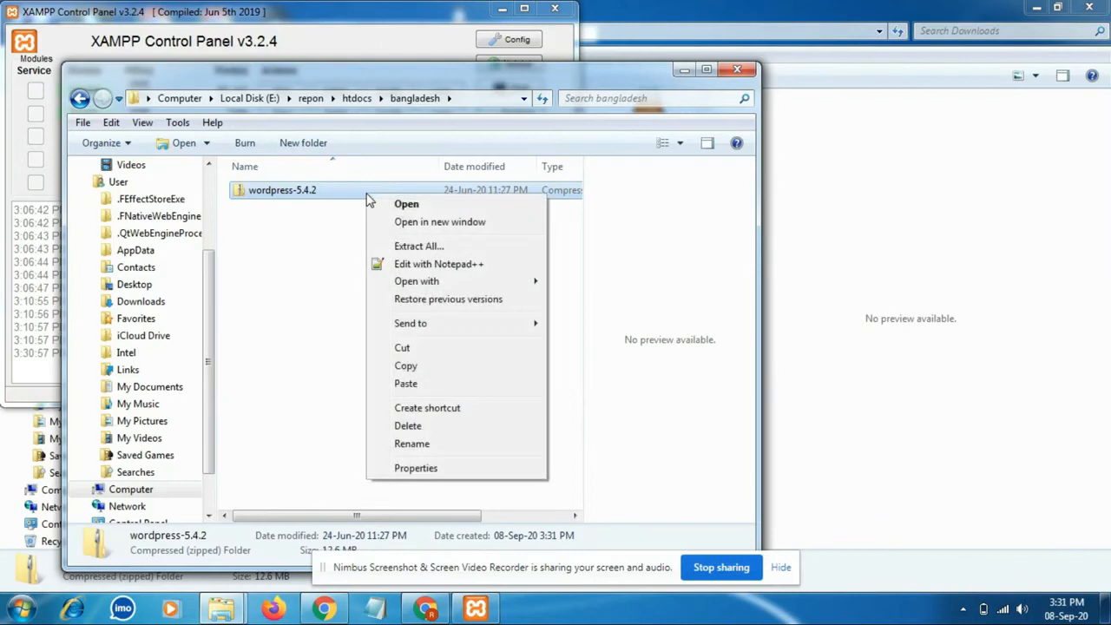
{"action": "left_click", "coordinate": [416, 247]}
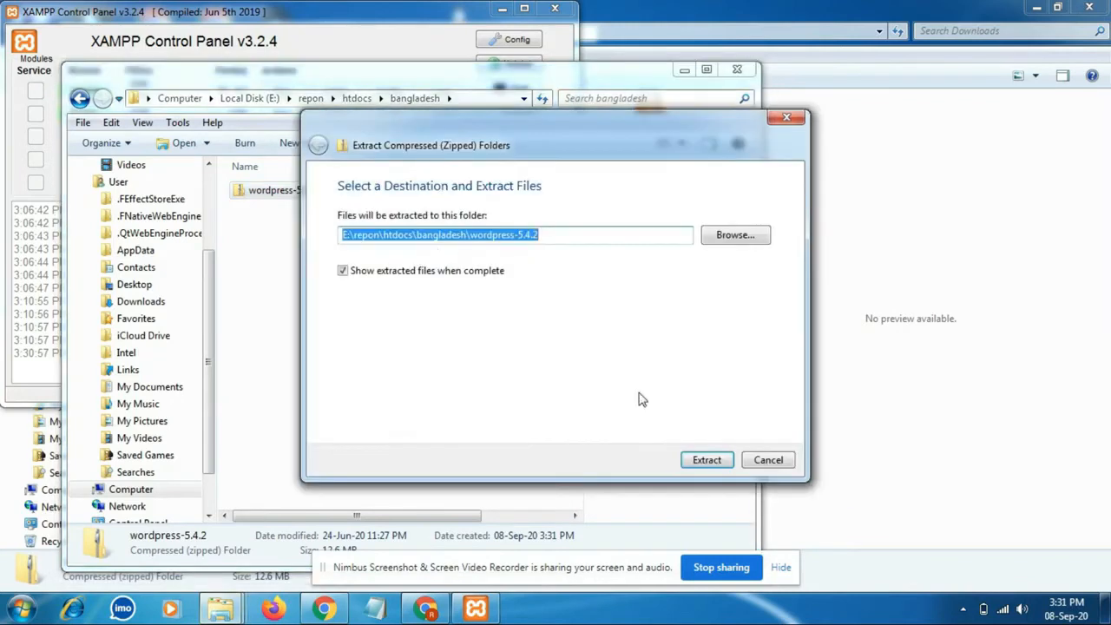
{"action": "left_click", "coordinate": [719, 464]}
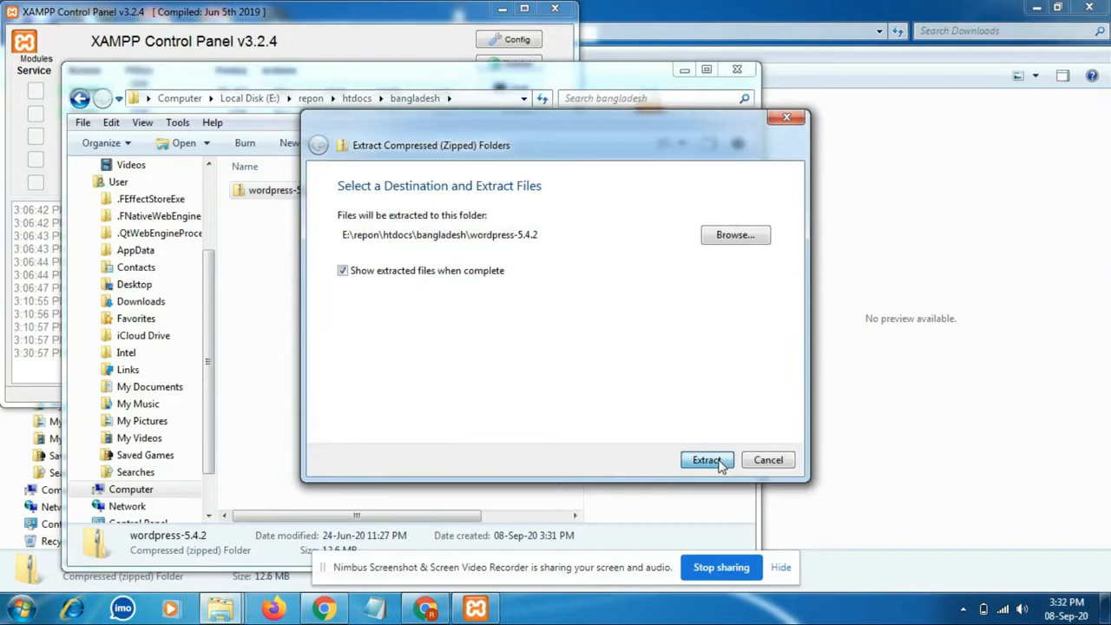
{"action": "left_click", "coordinate": [707, 466]}
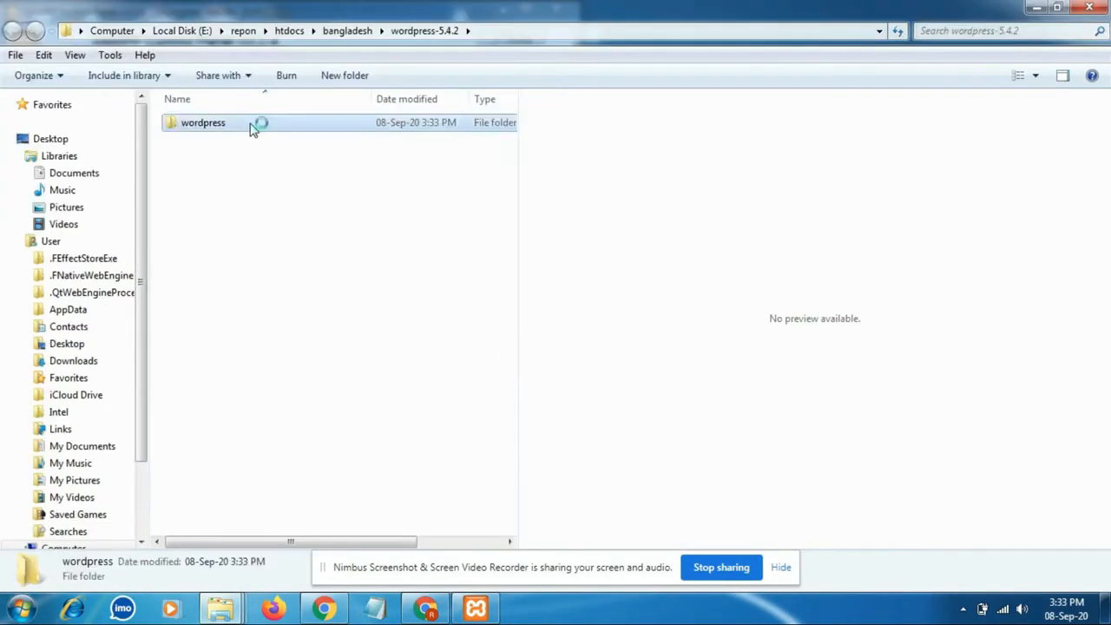
- Copy all files and folders from the extracted wordpress folder and paste them directly into the bangladesh folder
{"action": "double_click", "coordinate": [249, 121]}
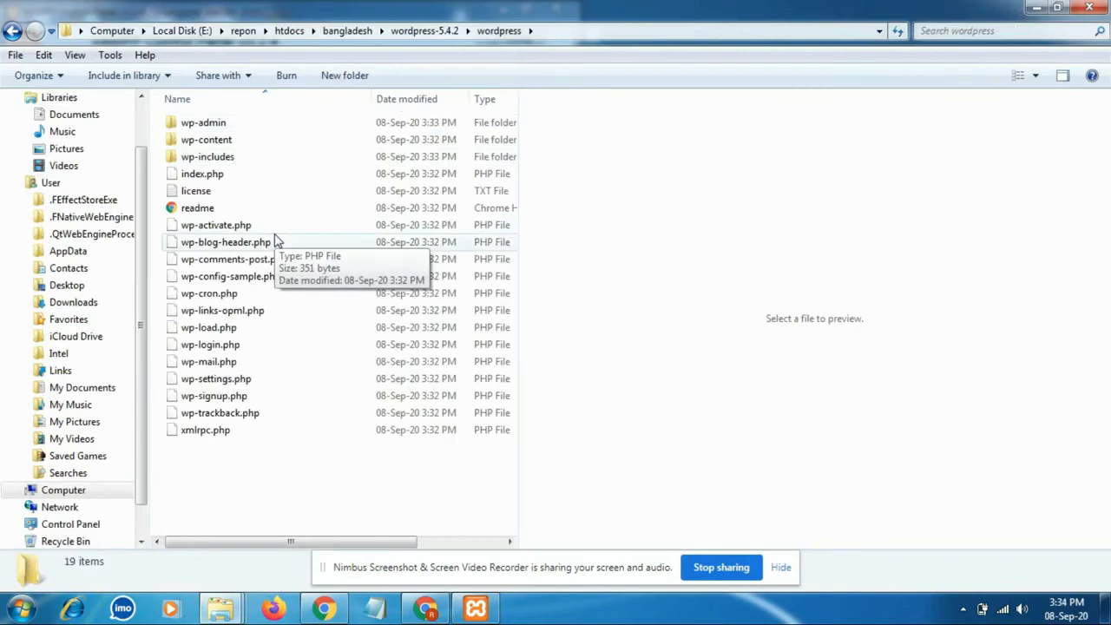
{"action": "key", "text": "ctrl+a"}
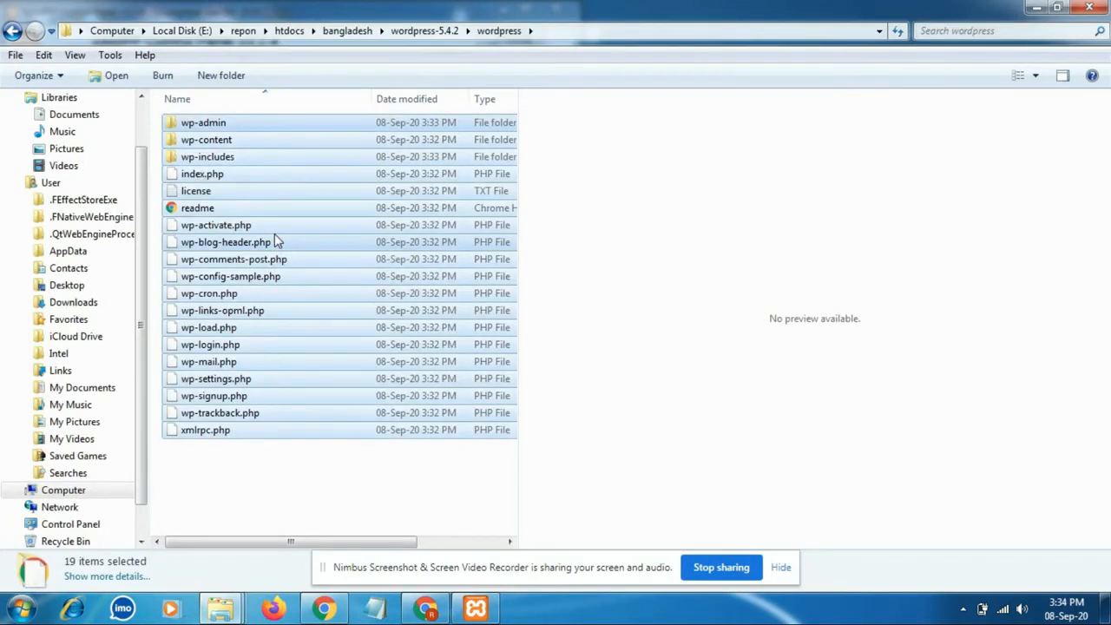
{"action": "left_click", "coordinate": [12, 31]}
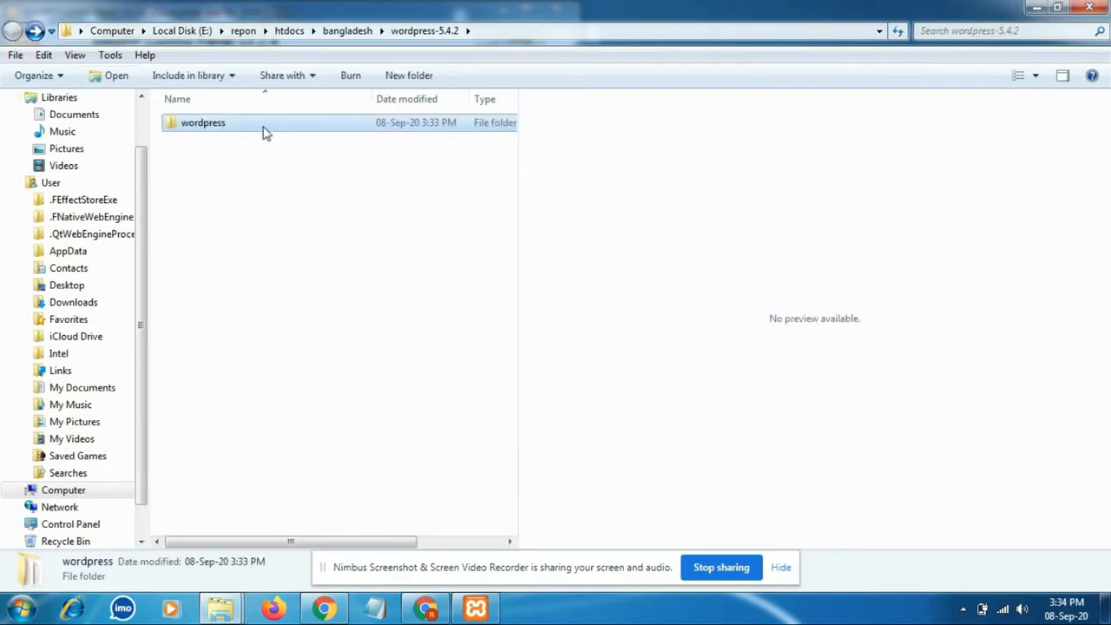
{"action": "left_click", "coordinate": [1089, 7]}
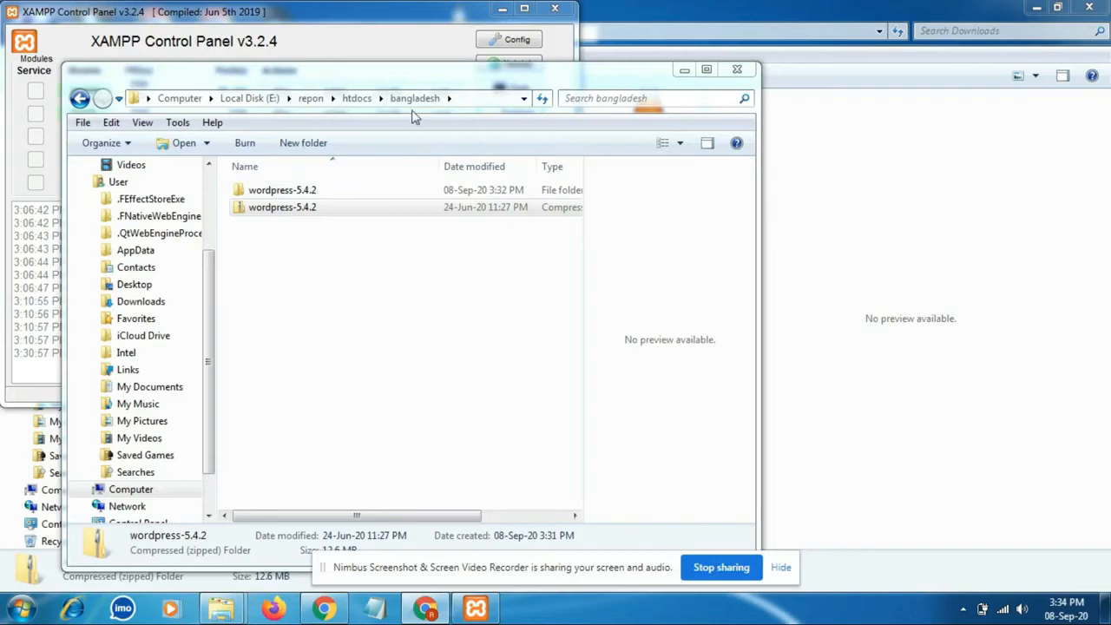
{"action": "right_click", "coordinate": [292, 351]}
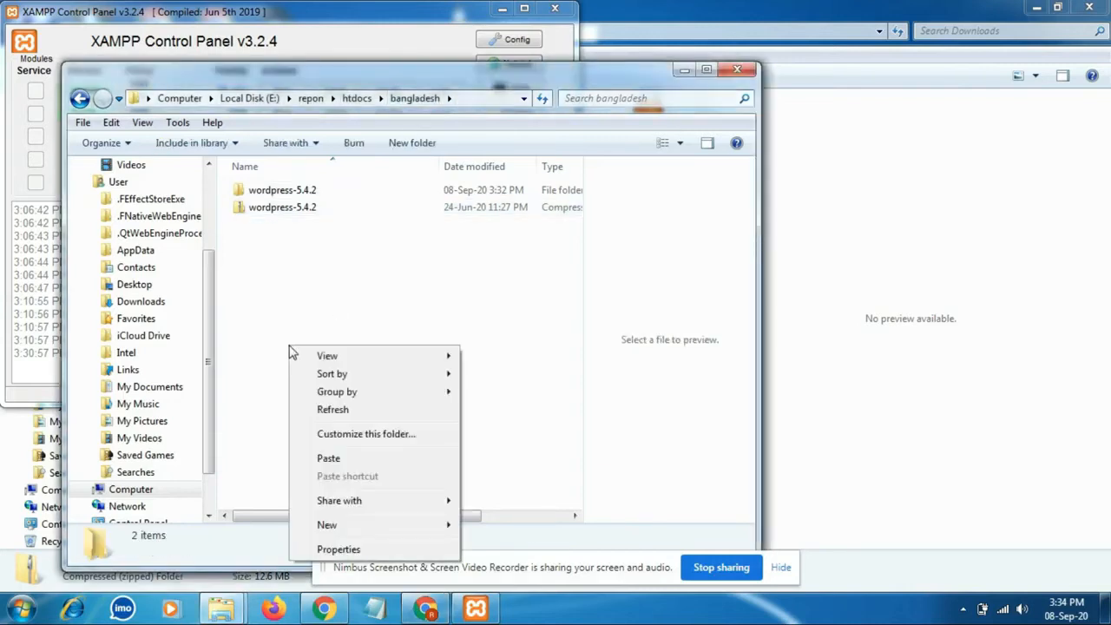
{"action": "left_click", "coordinate": [335, 459]}
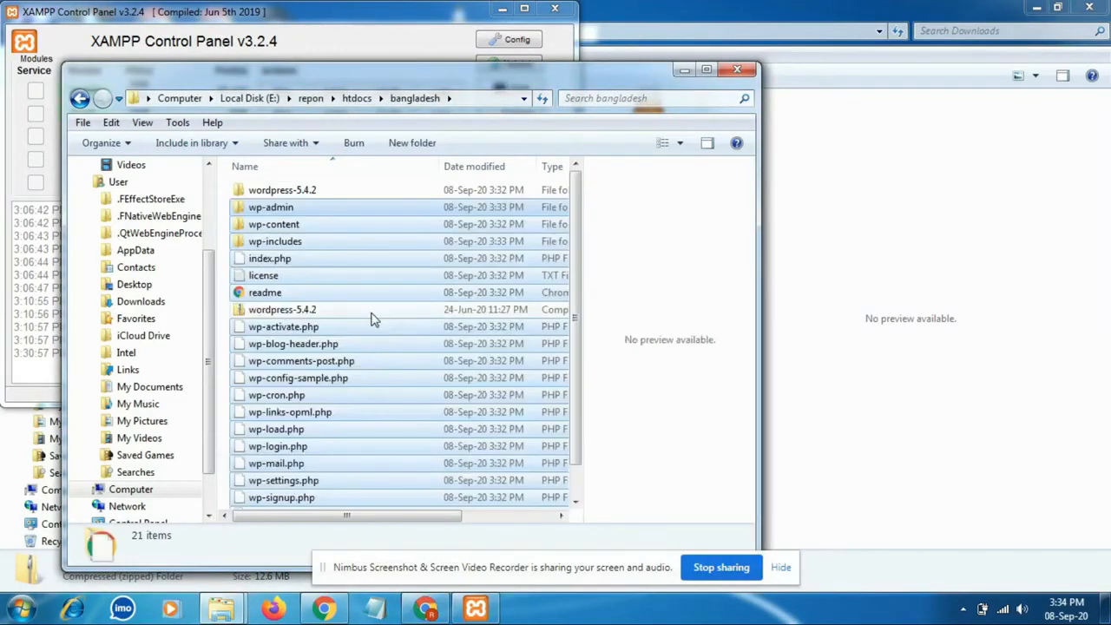
- Delete the extracted wordpress-5.4.2 folder and the wordpress-5.4.2 zip archive from the bangladesh folder
{"action": "left_click", "coordinate": [338, 195]}
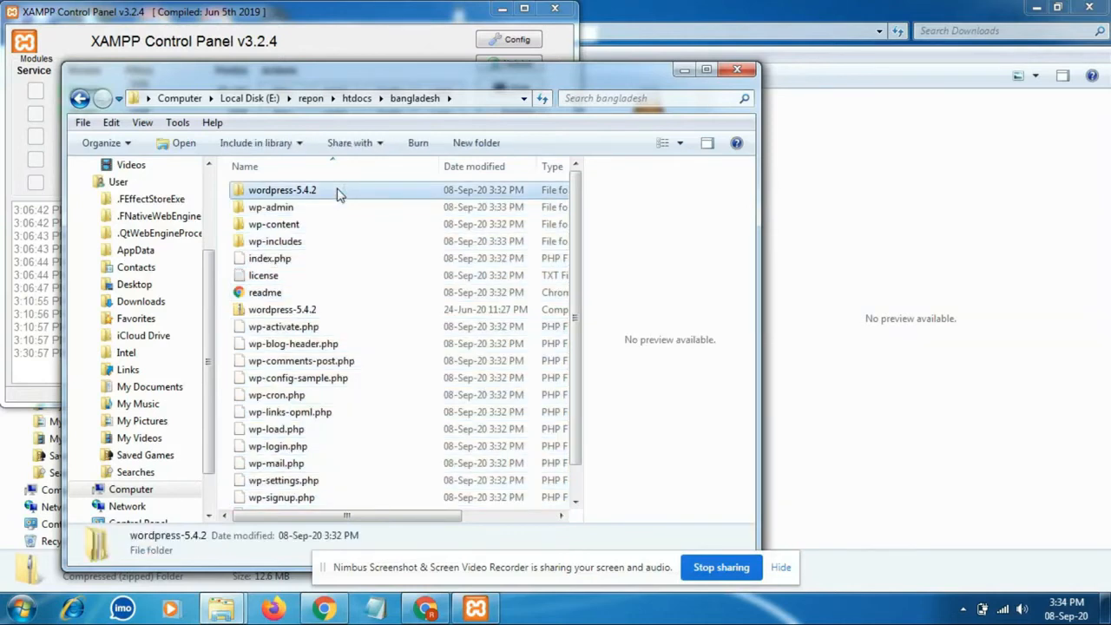
{"action": "left_click", "coordinate": [289, 315], "text": "ctrl"}
{"action": "right_click", "coordinate": [290, 310]}
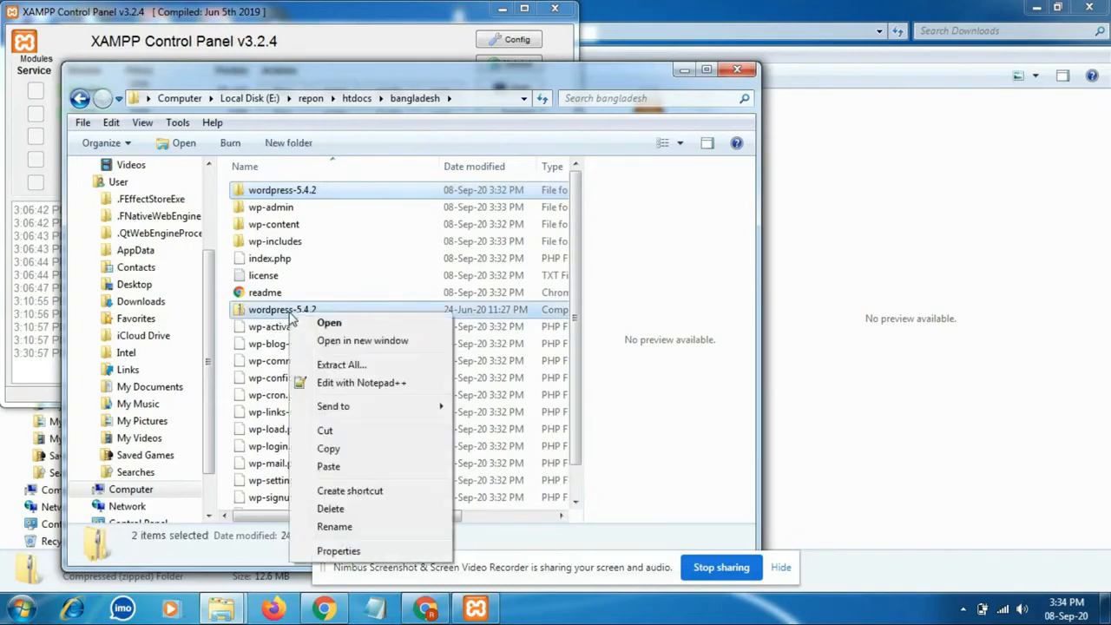
{"action": "left_click", "coordinate": [336, 511]}
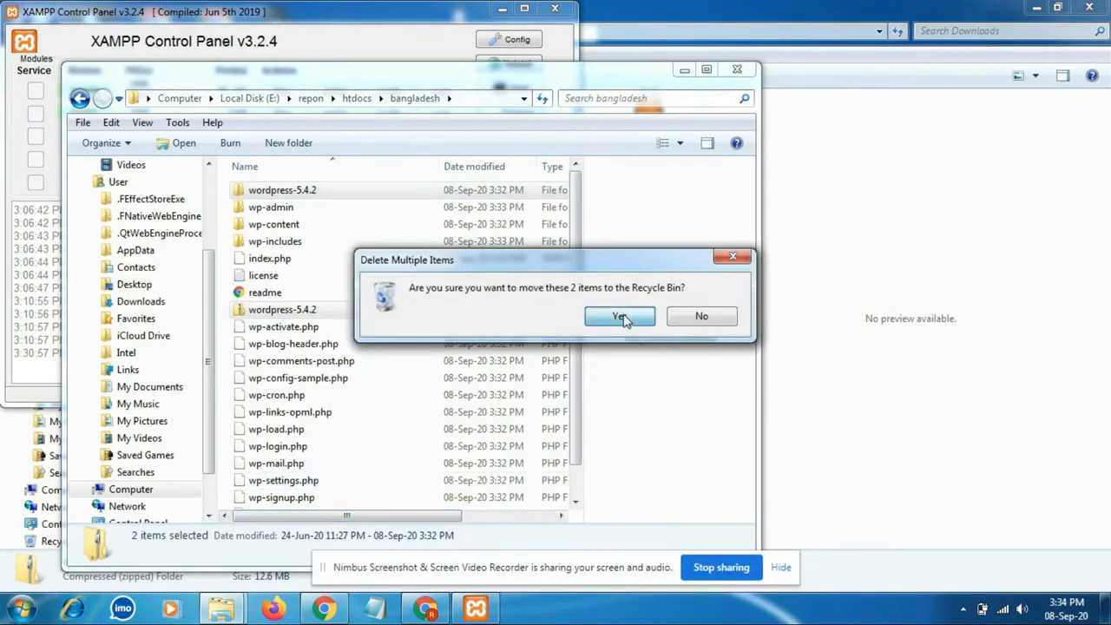
{"action": "left_click", "coordinate": [622, 318]}
- Close the bangladesh and Downloads folder windows and minimize the XAMPP Control Panel to return to the browser
{"action": "left_click", "coordinate": [744, 78]}
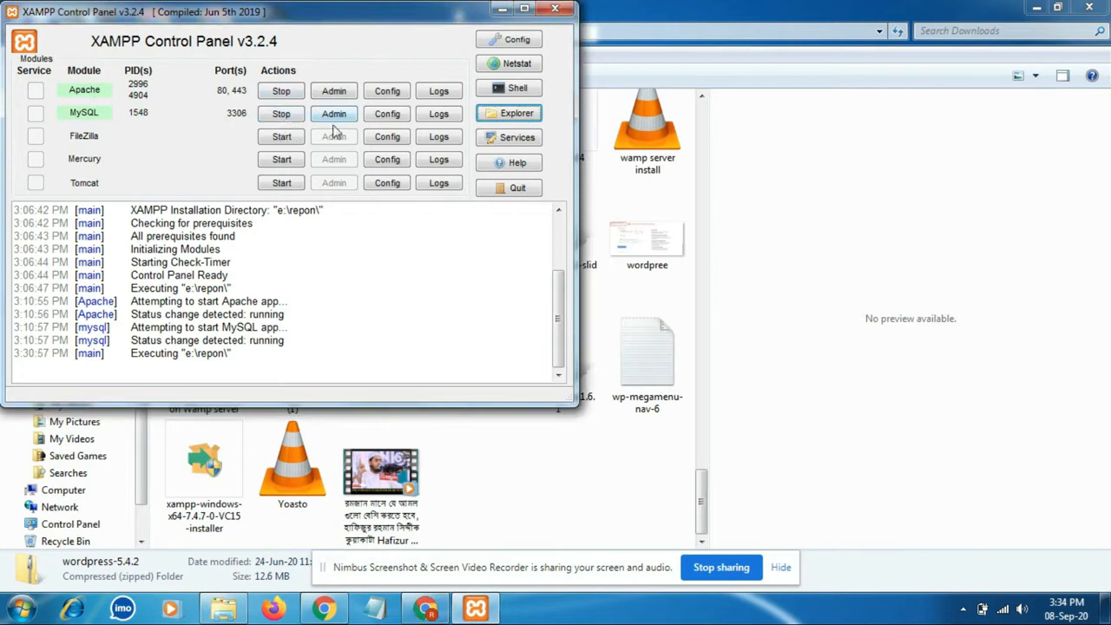
{"action": "left_click", "coordinate": [500, 9]}
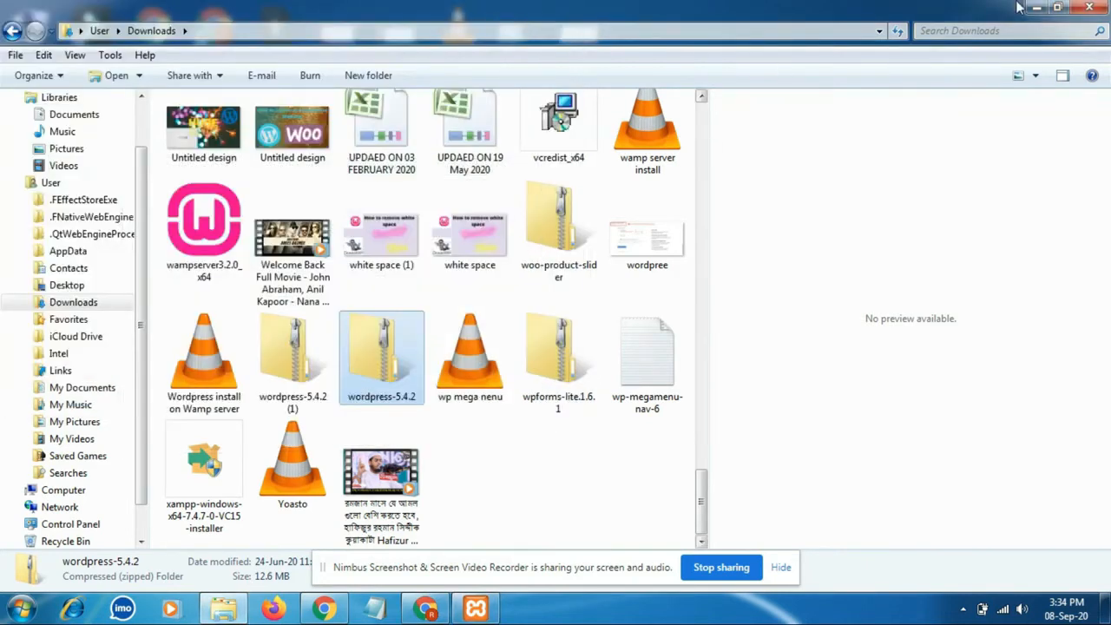
{"action": "left_click", "coordinate": [1090, 7]}
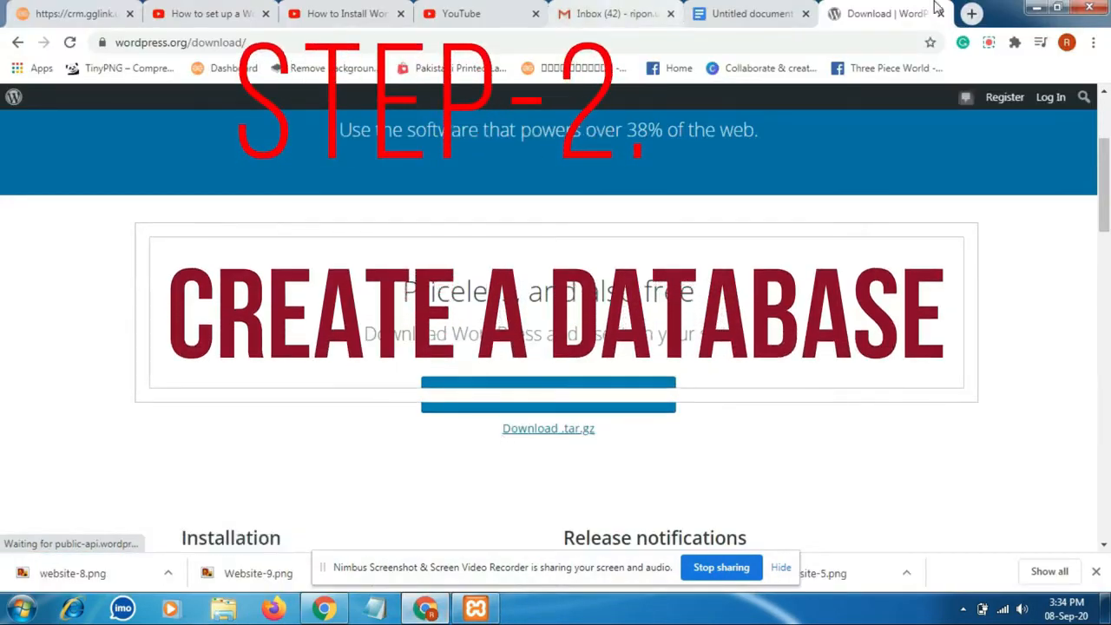
- Open localhost in a new browser tab and go to phpMyAdmin from the XAMPP dashboard
{"action": "left_click", "coordinate": [970, 13]}
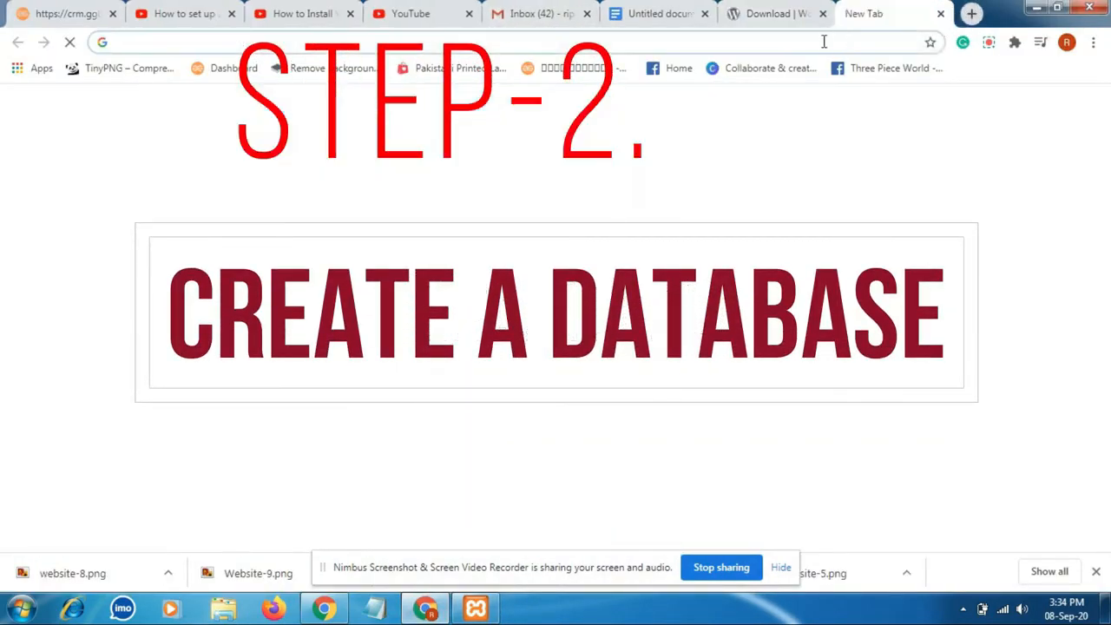
{"action": "type", "text": "localhost"}
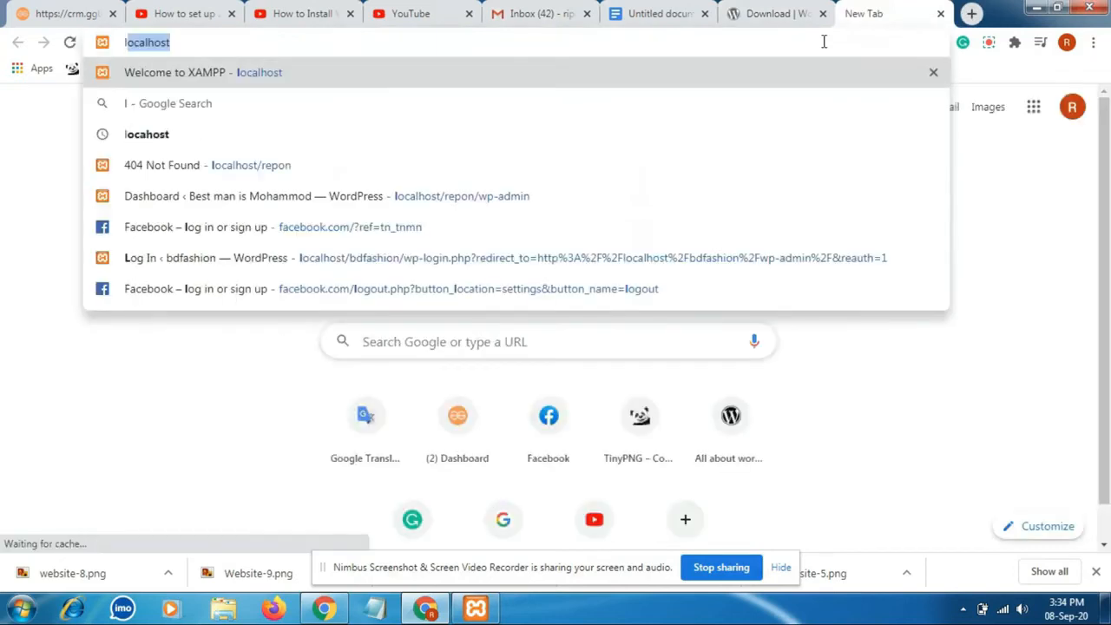
{"action": "key", "text": "Return"}
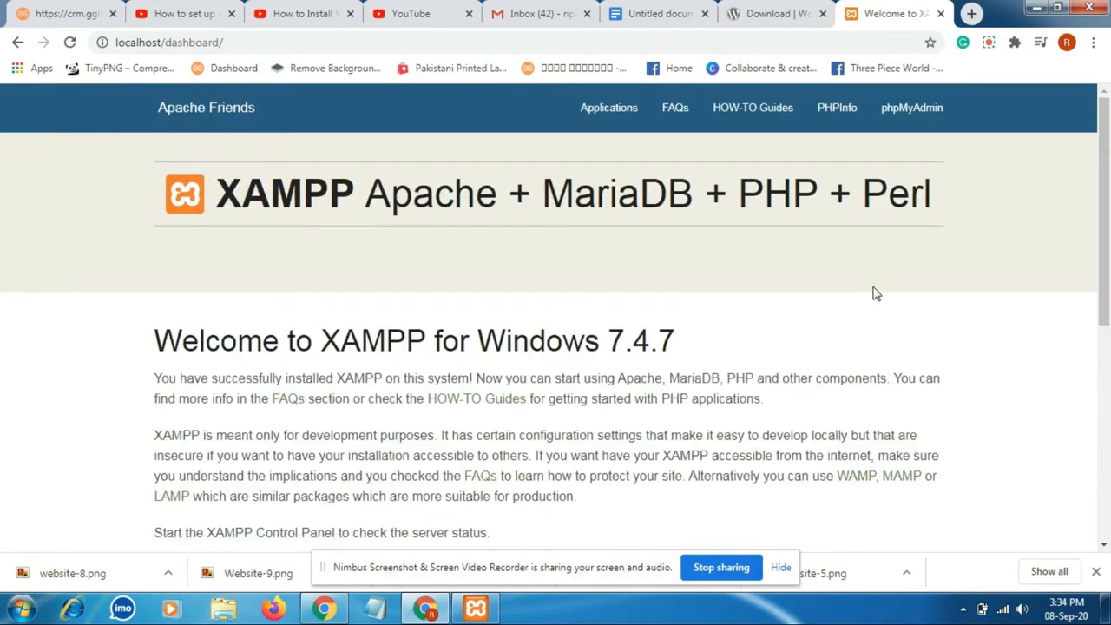
{"action": "left_click", "coordinate": [924, 115]}
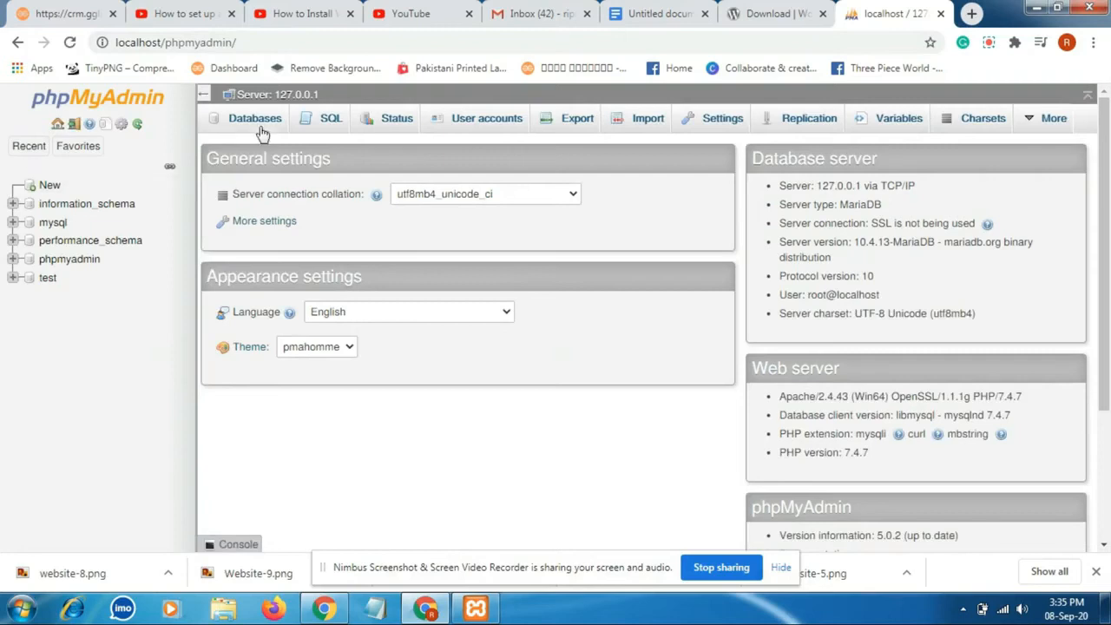
- Create a new database named Bangladesh with the utf8mb4_general_ci collation
{"action": "left_click", "coordinate": [57, 187]}
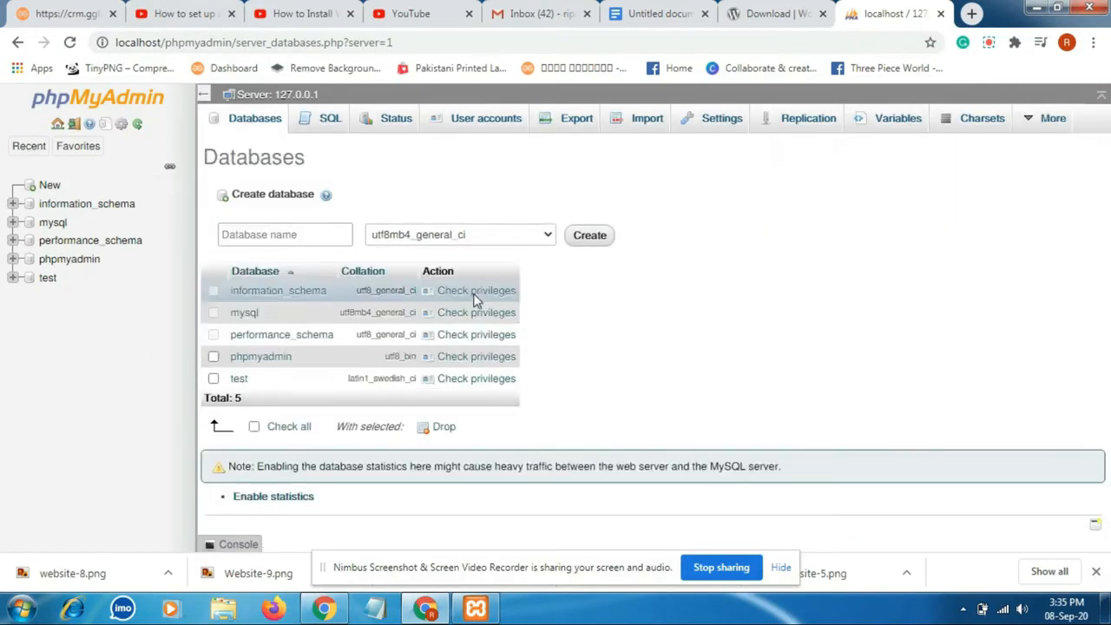
{"action": "left_click", "coordinate": [320, 234]}
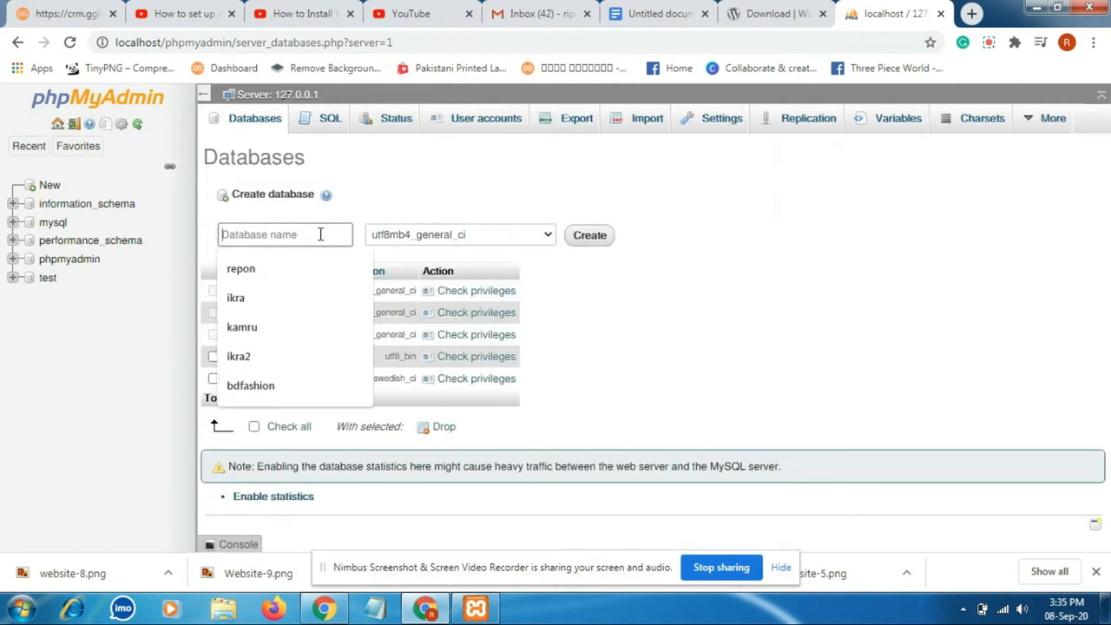
{"action": "type", "text": "Bangladesh"}
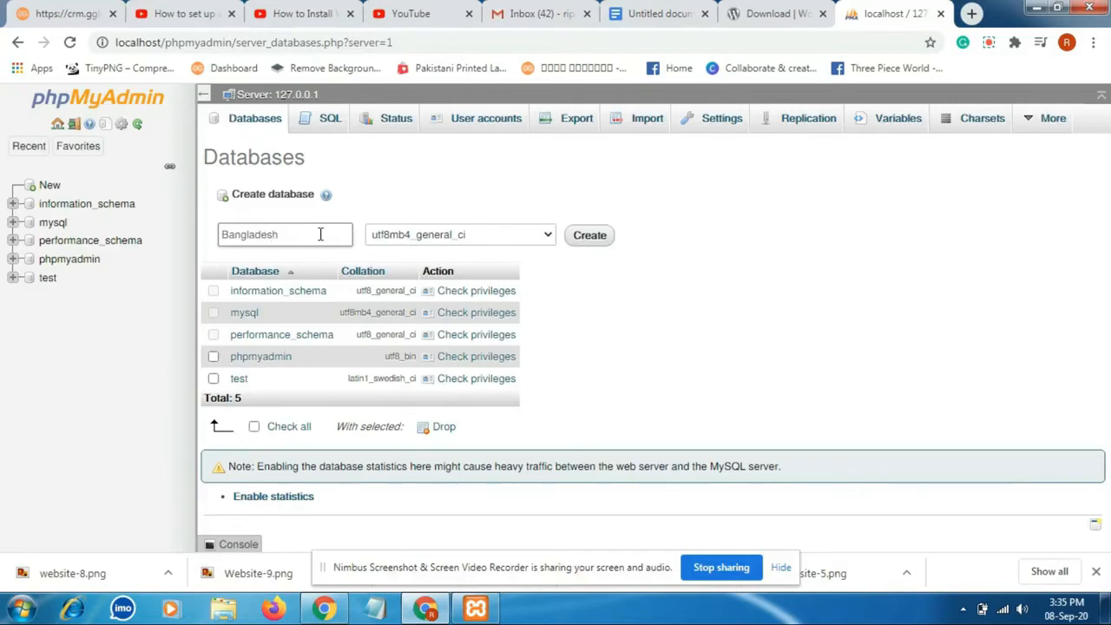
{"action": "left_click", "coordinate": [597, 245]}
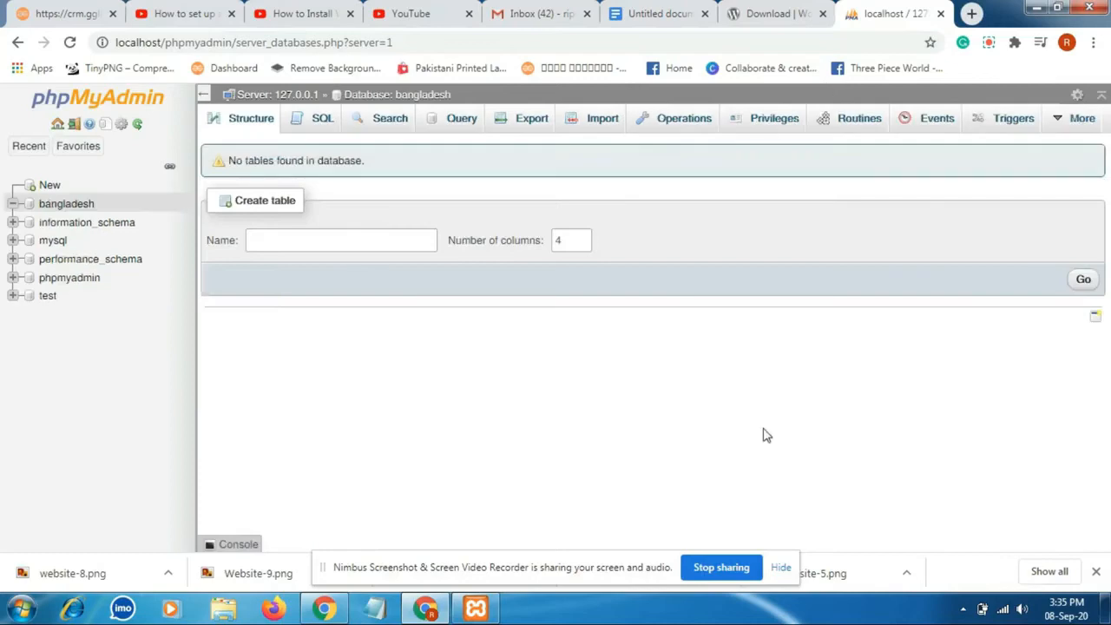
- Load localhost/bangladesh in a new browser tab to start the WordPress setup
{"action": "key", "text": "ctrl+t"}
{"action": "type", "text": "lo"}
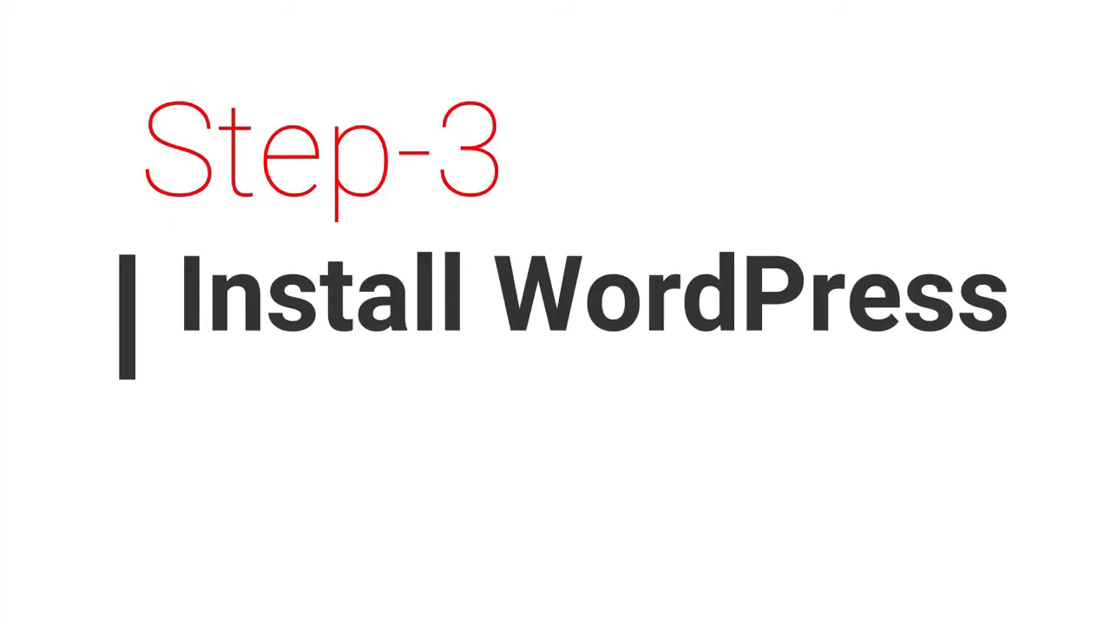
{"action": "type", "text": "cal"}
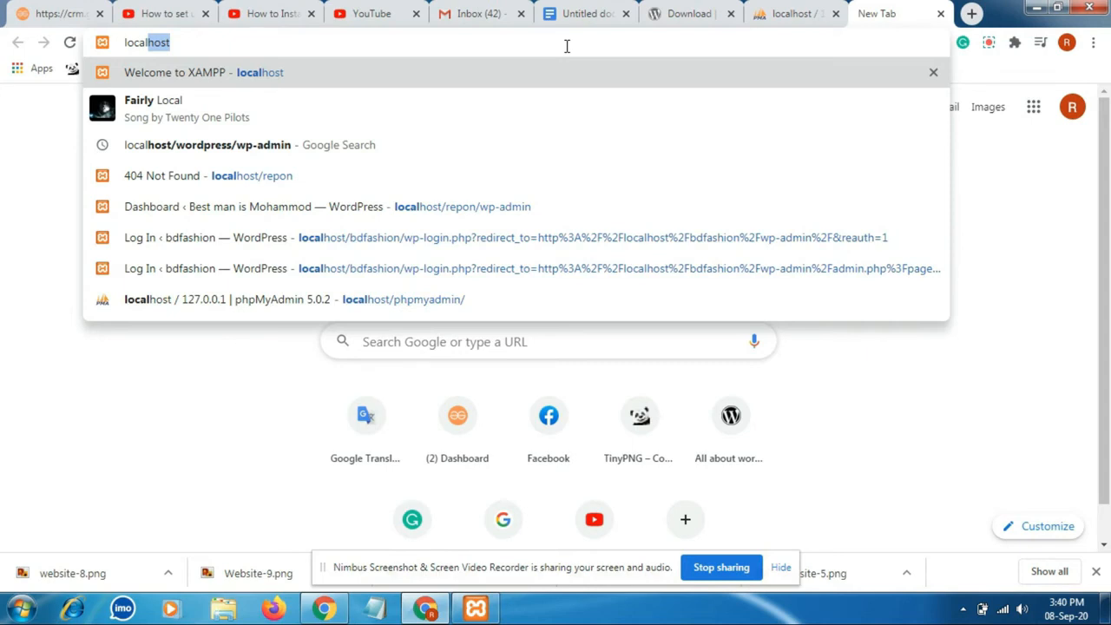
{"action": "type", "text": "ho"}
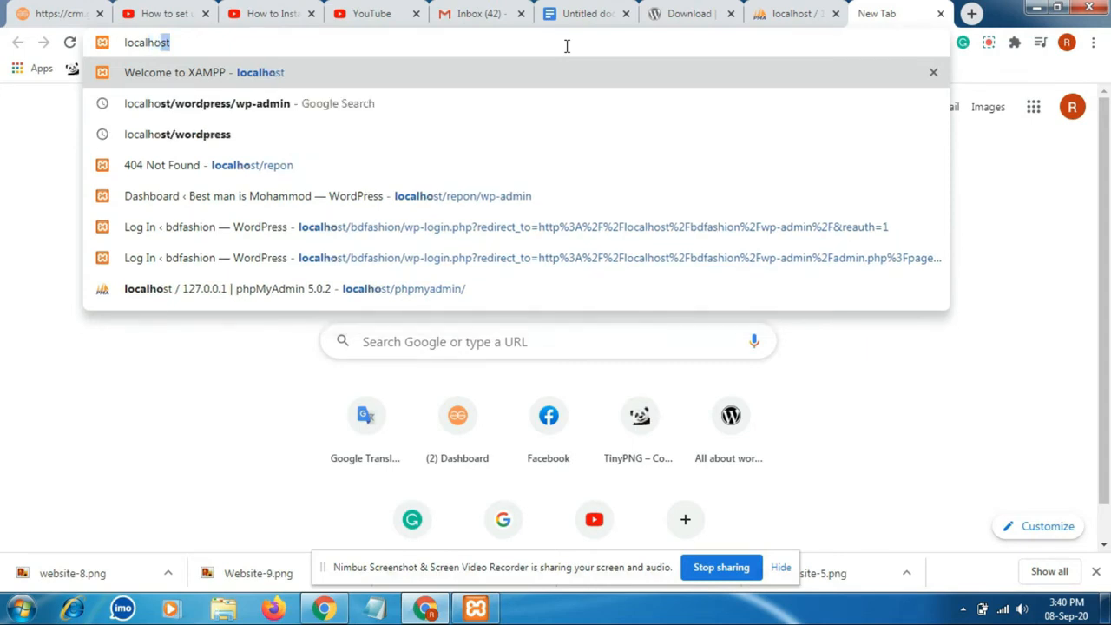
{"action": "type", "text": "st/"}
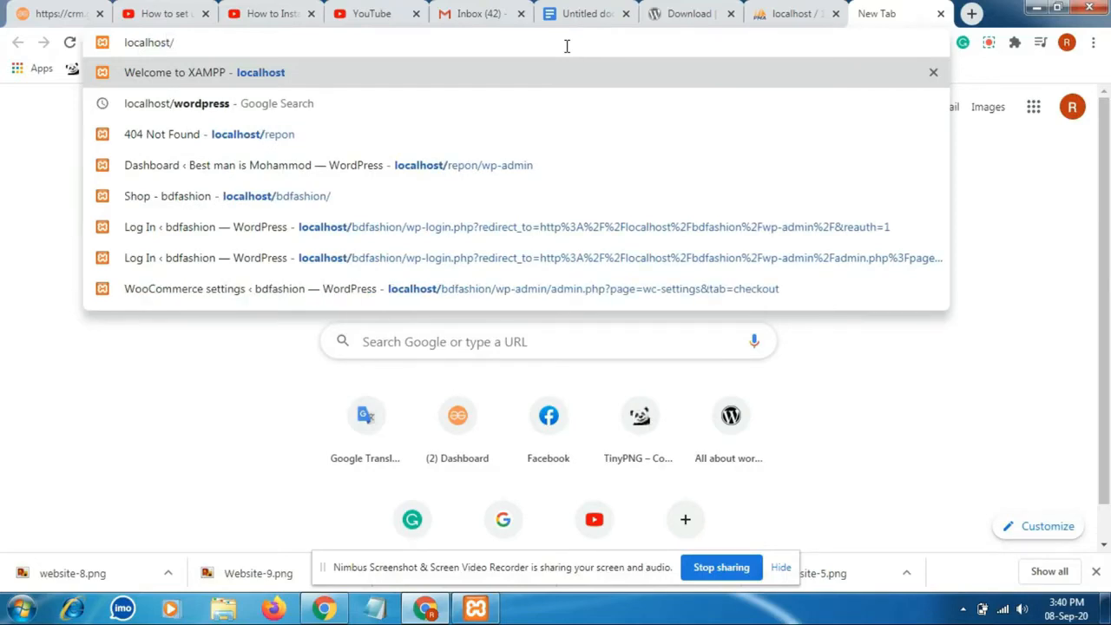
{"action": "type", "text": "b"}
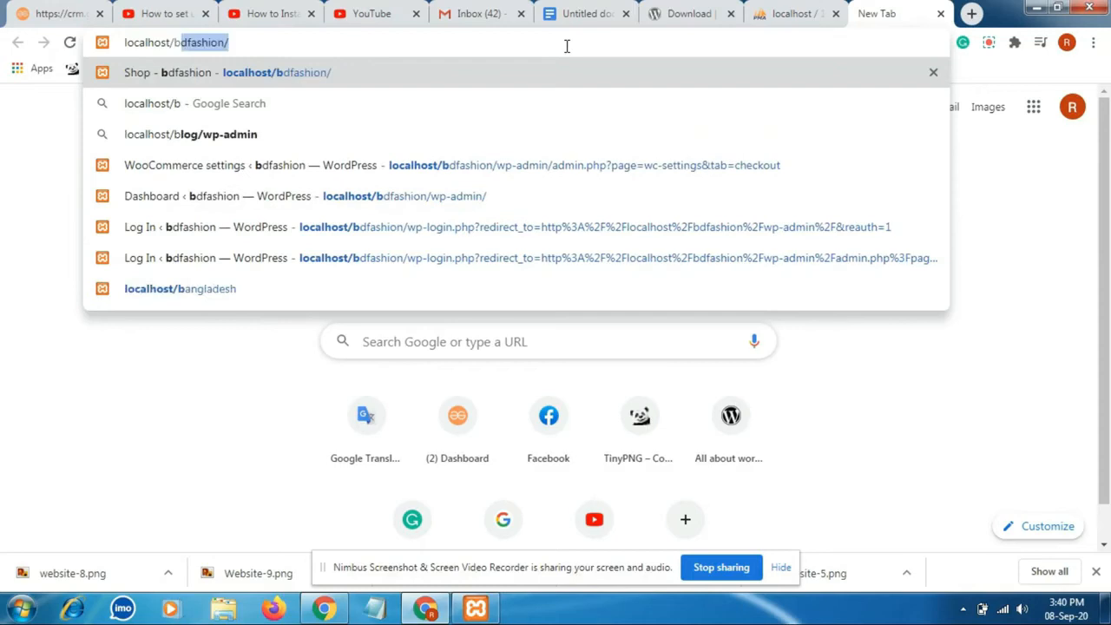
{"action": "type", "text": "an"}
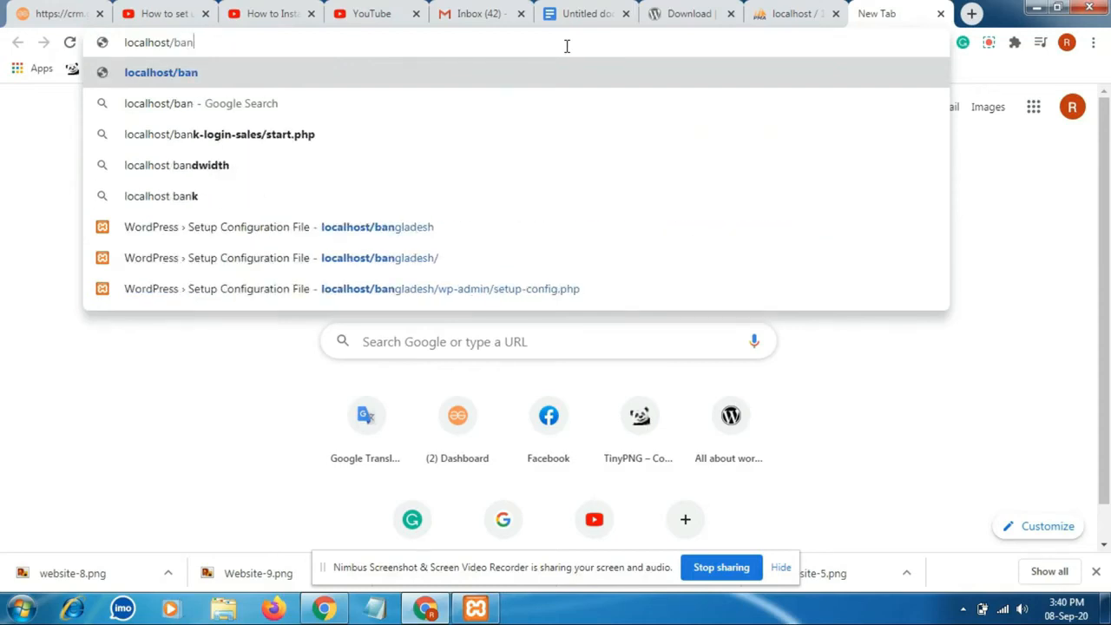
{"action": "type", "text": "gla"}
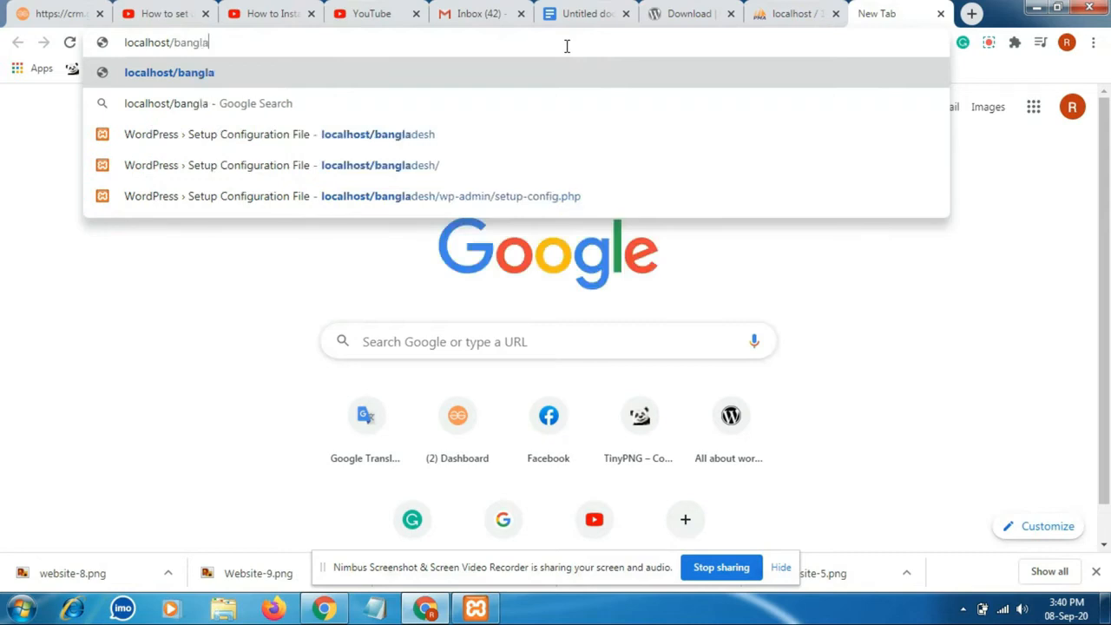
{"action": "type", "text": "des"}
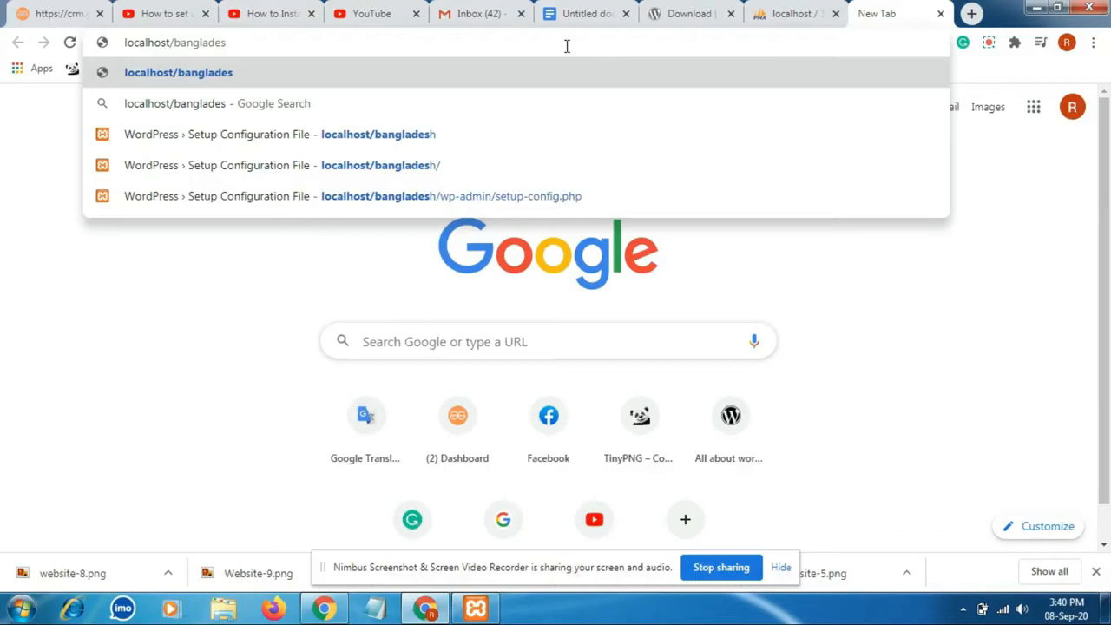
{"action": "type", "text": "h"}
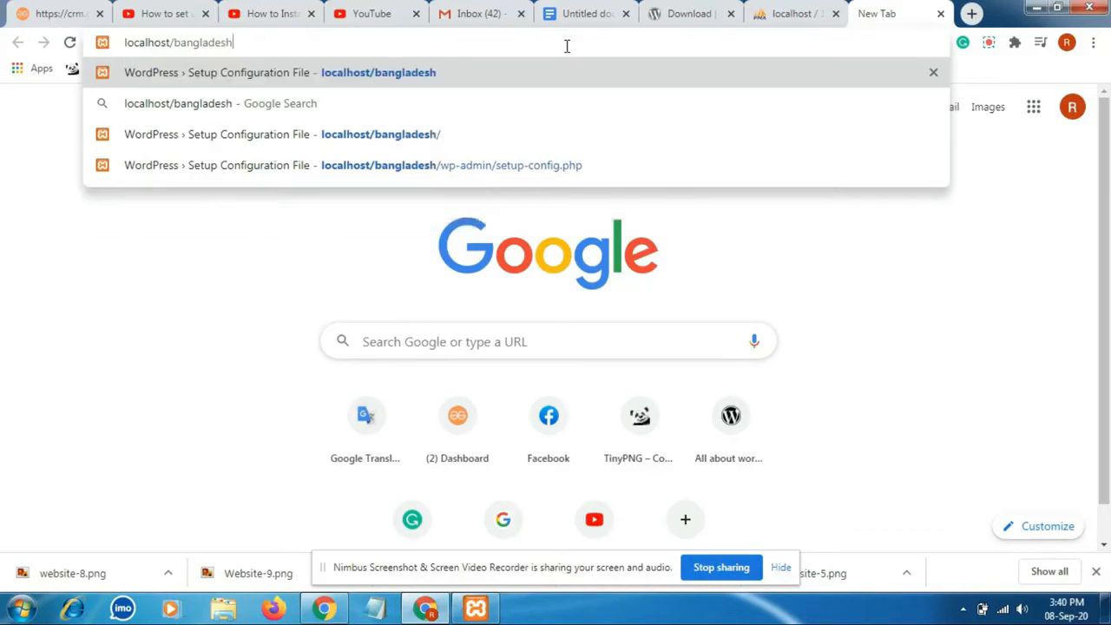
{"action": "key", "text": "Return"}
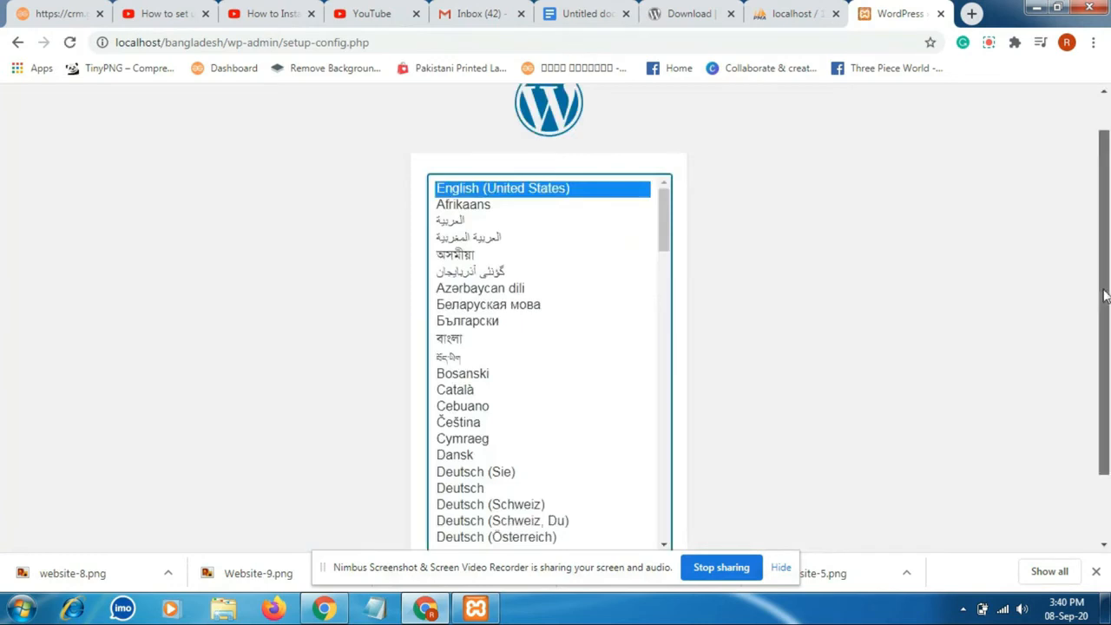
- Continue the setup in English (United States) and proceed past the welcome page to the database connection form
{"action": "left_click_drag", "start_coordinate": [1106, 299], "coordinate": [1108, 371]}
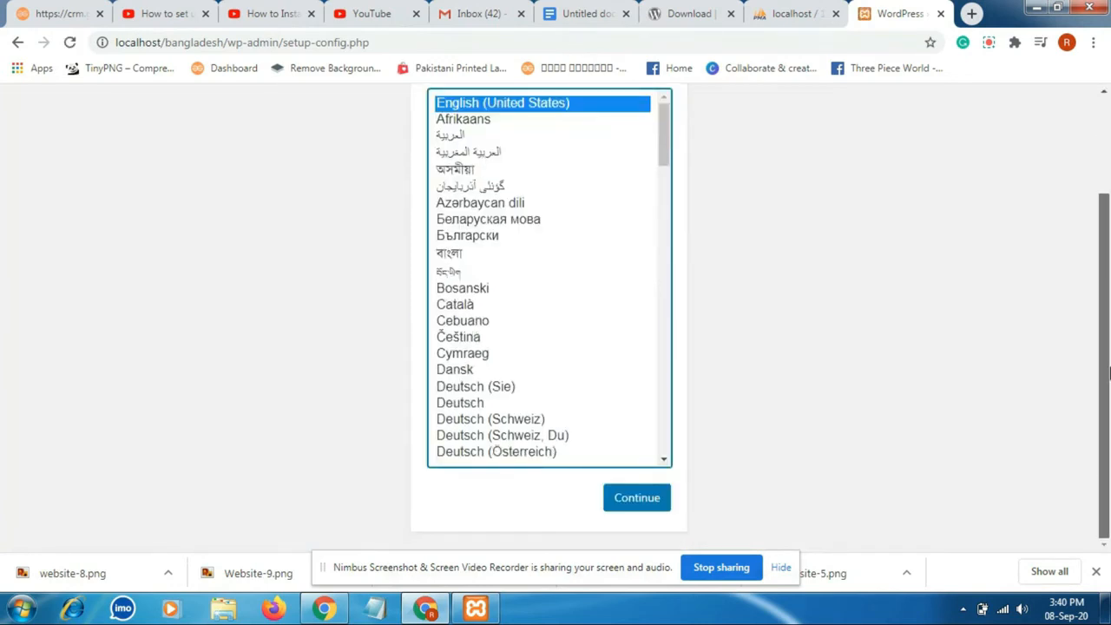
{"action": "left_click", "coordinate": [643, 501]}
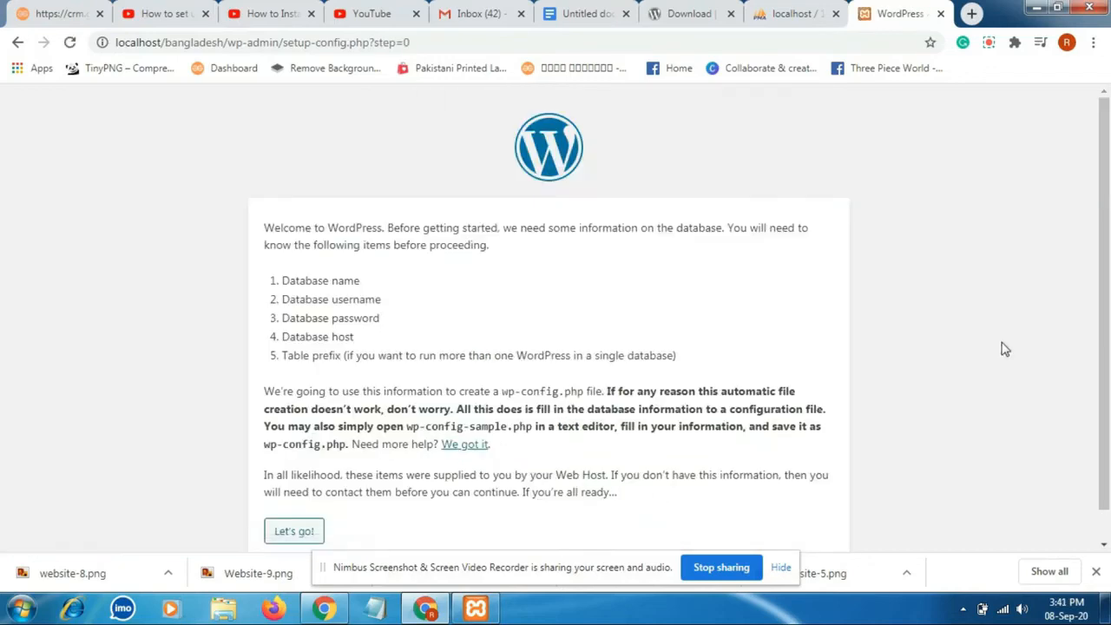
{"action": "scroll", "coordinate": [1107, 228], "scroll_direction": "down", "scroll_amount": 1}
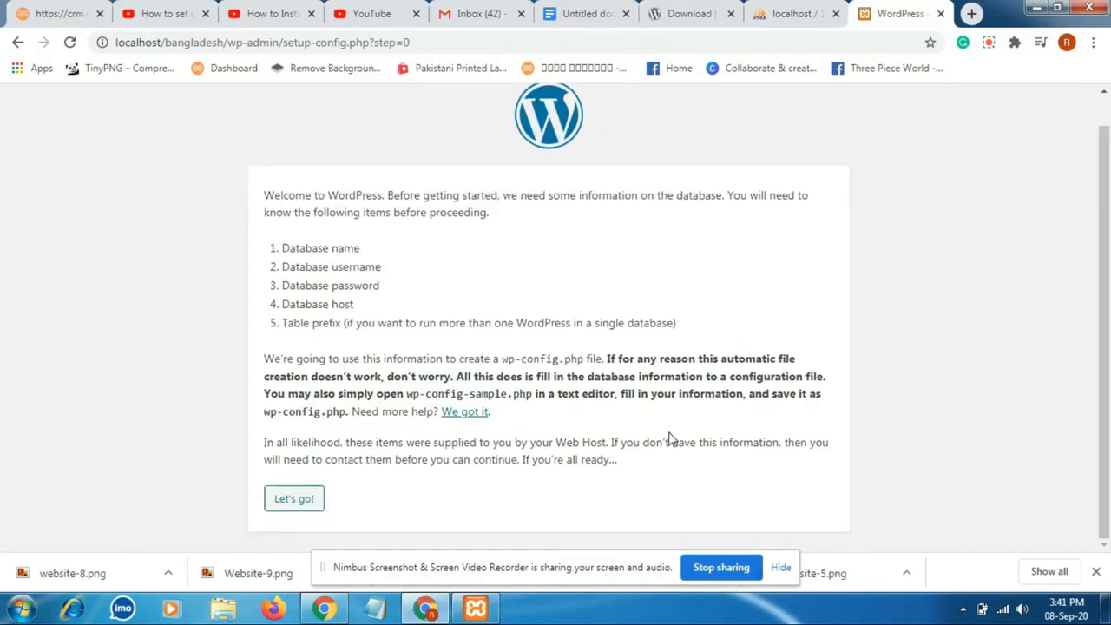
{"action": "left_click", "coordinate": [306, 500]}
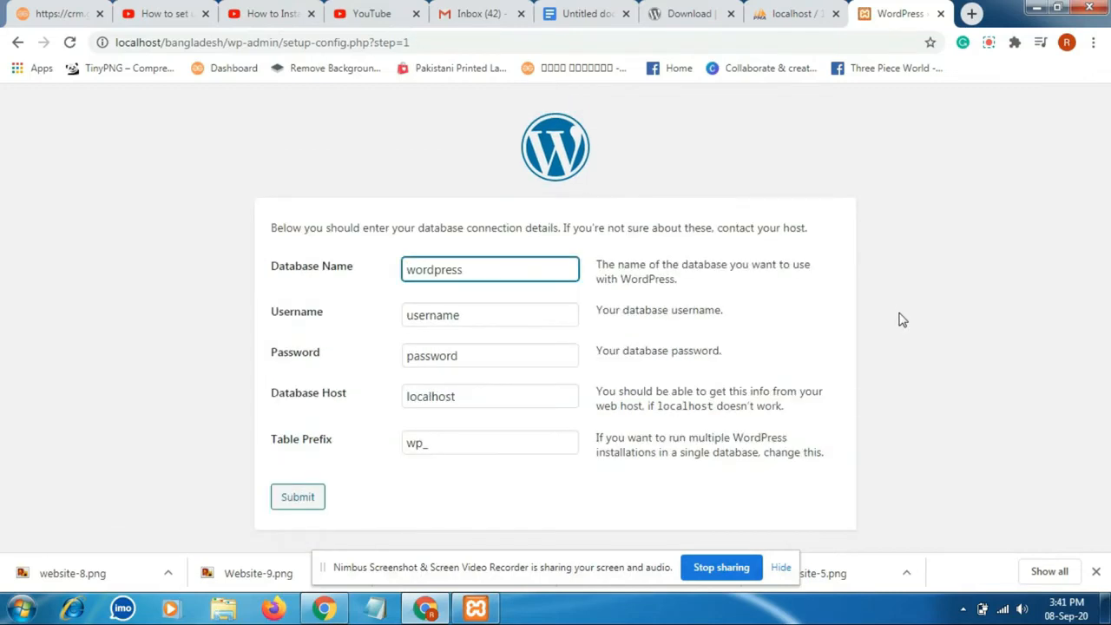
- Set the database name to bangladesh and the database username to root
{"action": "left_click_drag", "start_coordinate": [467, 271], "coordinate": [402, 273]}
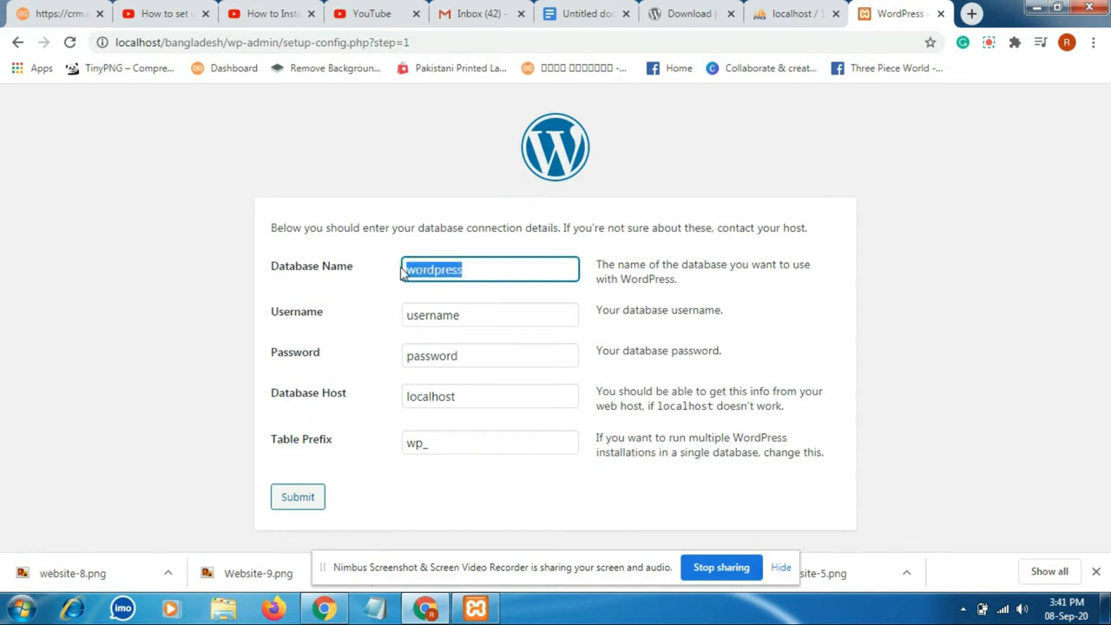
{"action": "type", "text": "b"}
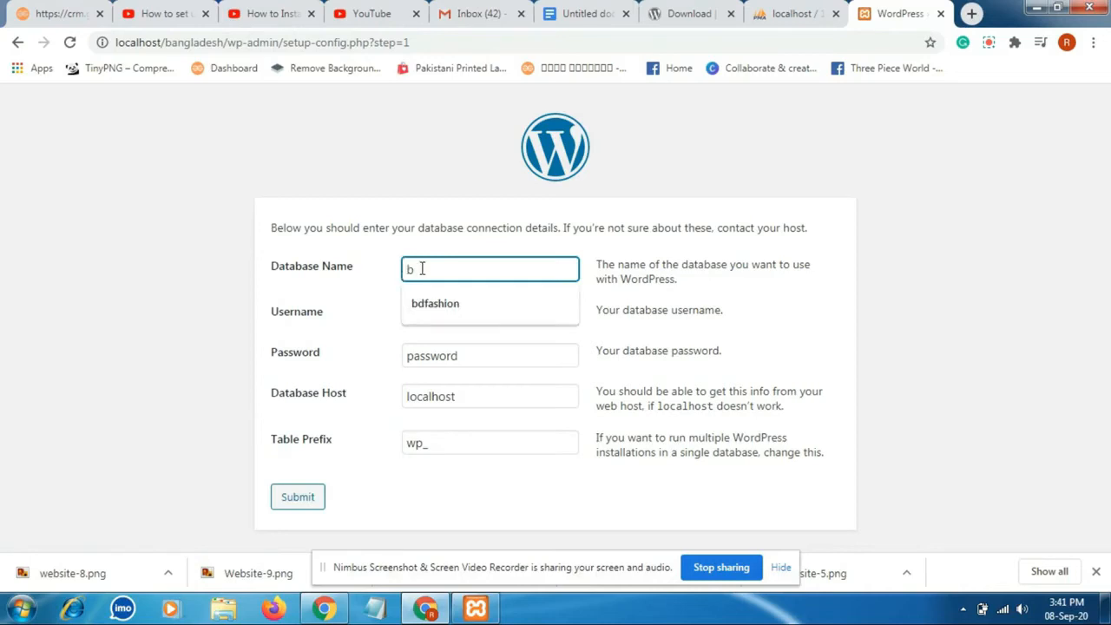
{"action": "type", "text": "angg"}
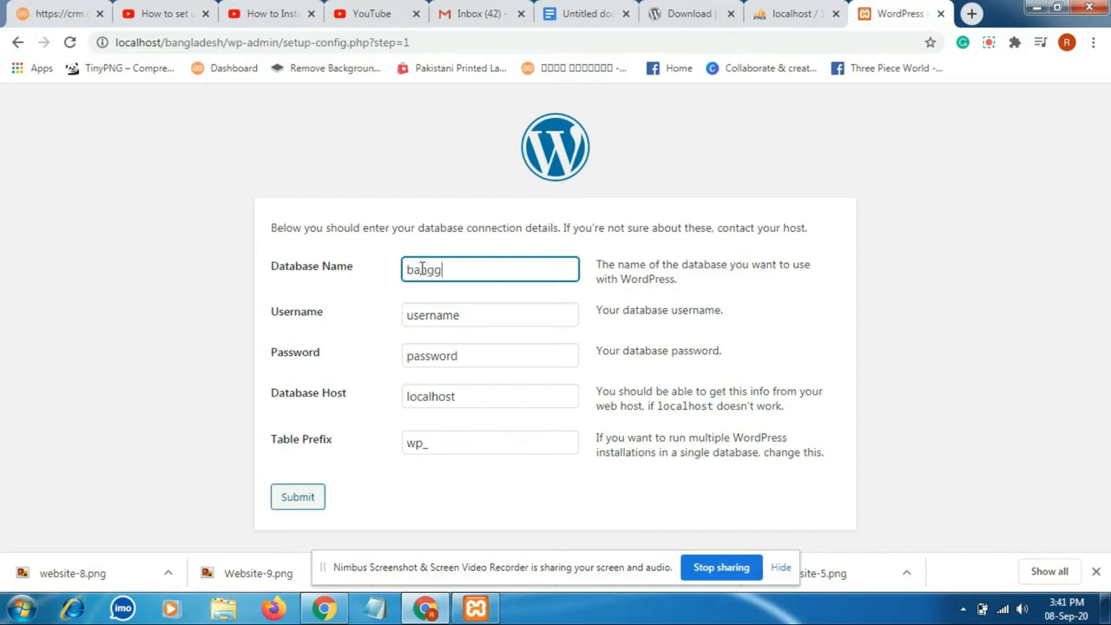
{"action": "left_click_drag", "start_coordinate": [442, 272], "coordinate": [438, 273]}
{"action": "type", "text": "ladesh"}
{"action": "left_click", "coordinate": [464, 316]}
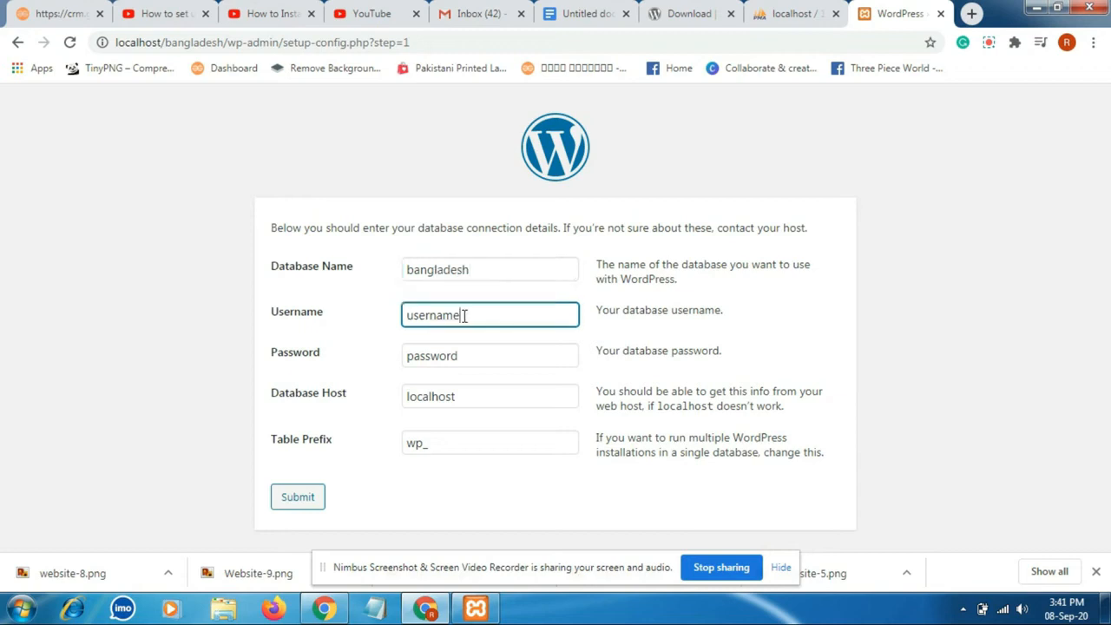
{"action": "left_click_drag", "start_coordinate": [465, 316], "coordinate": [405, 317]}
{"action": "type", "text": "ro"}
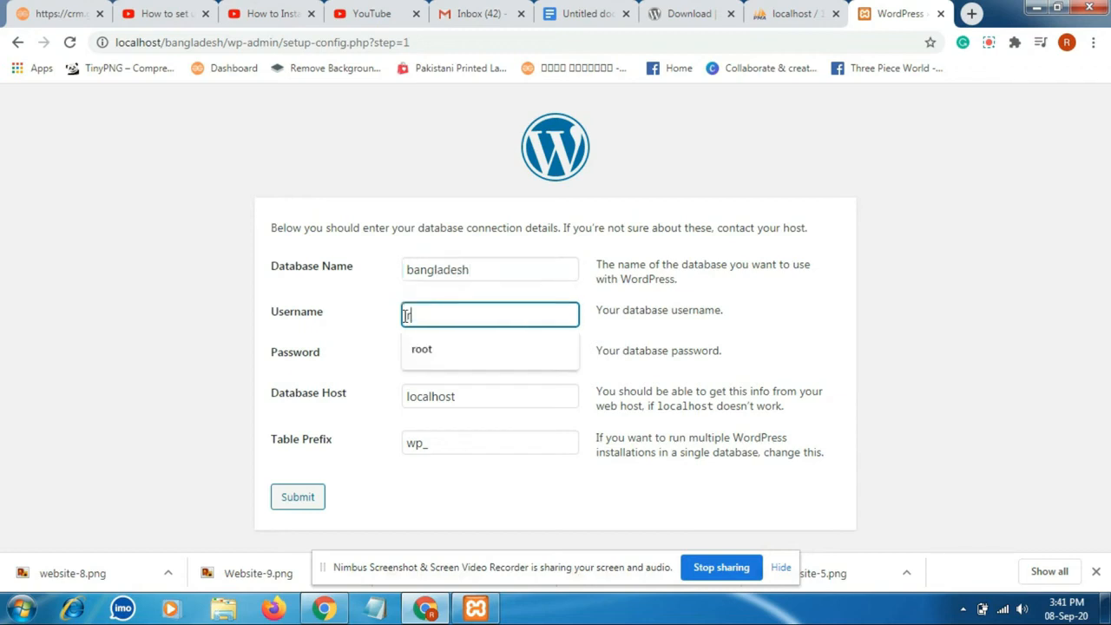
{"action": "left_click", "coordinate": [437, 349]}
- Clear the database password, then submit the connection details and run the installation
{"action": "left_click", "coordinate": [461, 356]}
{"action": "left_click_drag", "start_coordinate": [461, 357], "coordinate": [387, 370]}
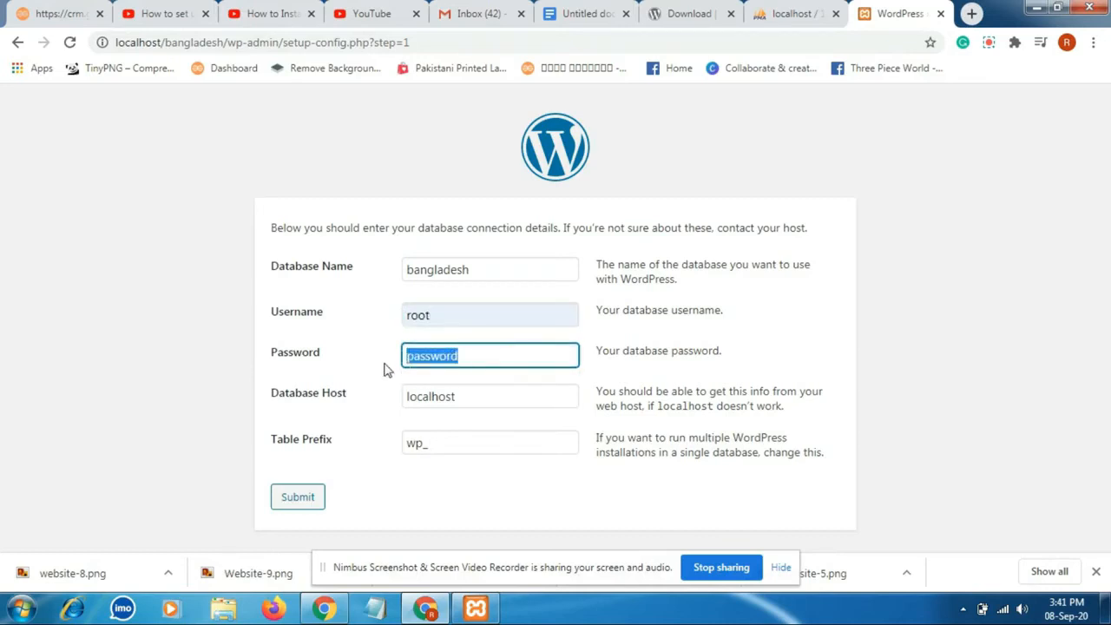
{"action": "key", "text": "BackSpace"}
{"action": "left_click", "coordinate": [298, 497]}
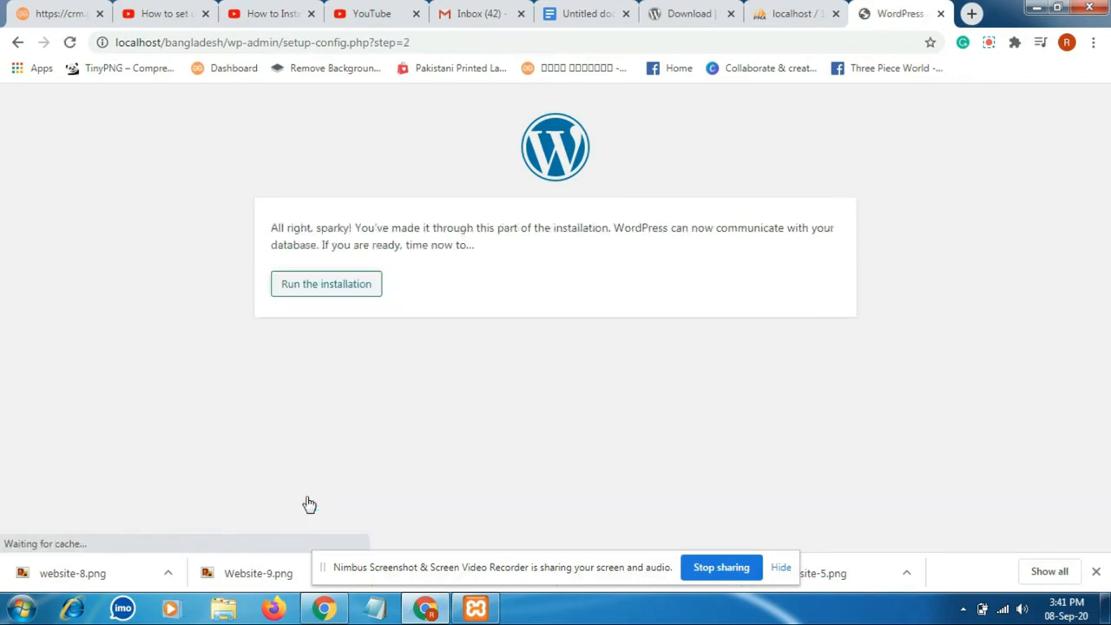
{"action": "left_click", "coordinate": [338, 289]}
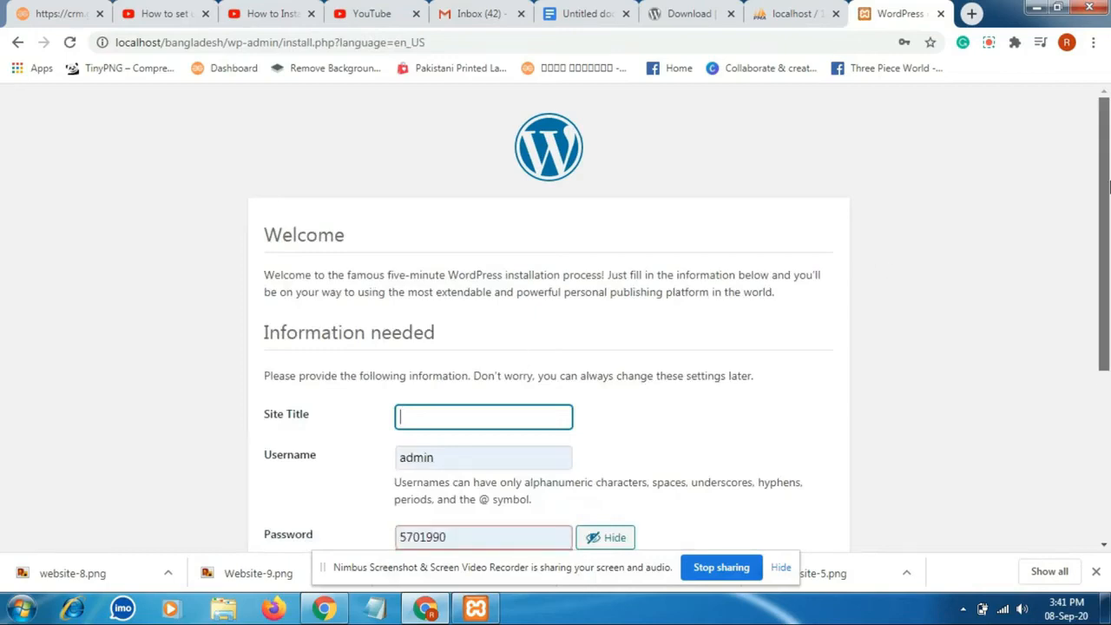
- Enter bdenglish as the site title, keeping admin as the username
{"action": "scroll", "coordinate": [708, 330], "scroll_direction": "down", "scroll_amount": 2}
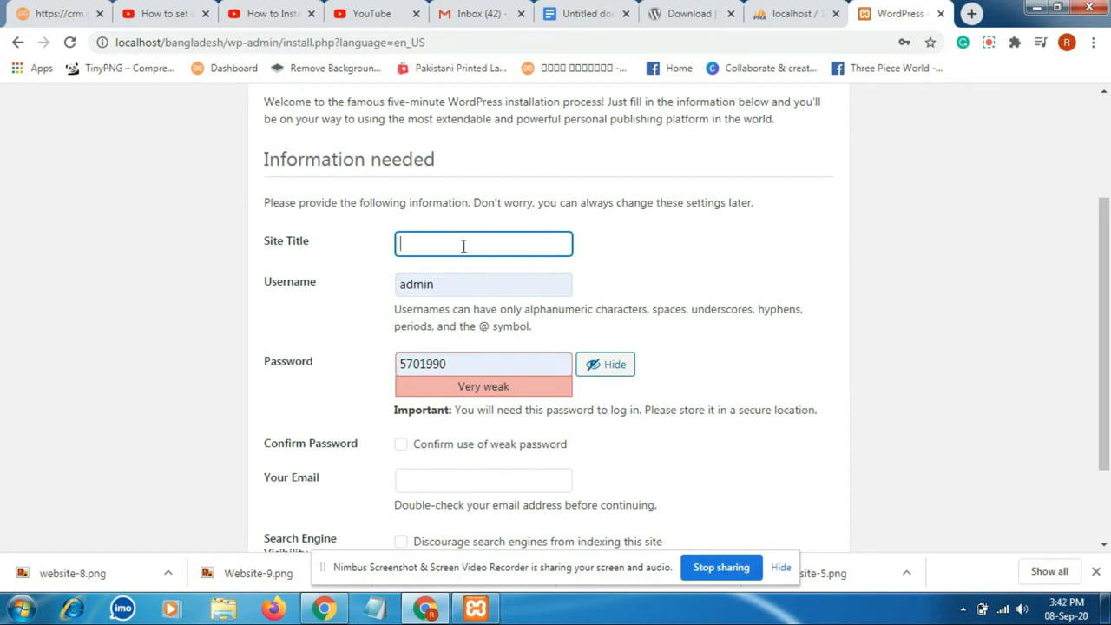
{"action": "type", "text": "bd"}
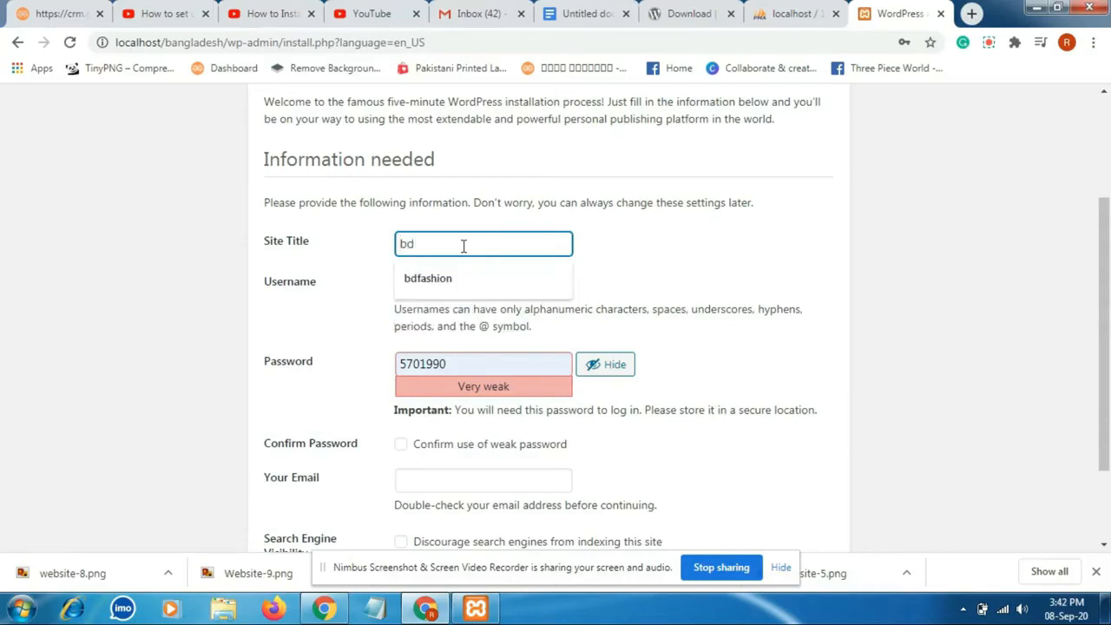
{"action": "type", "text": "english"}
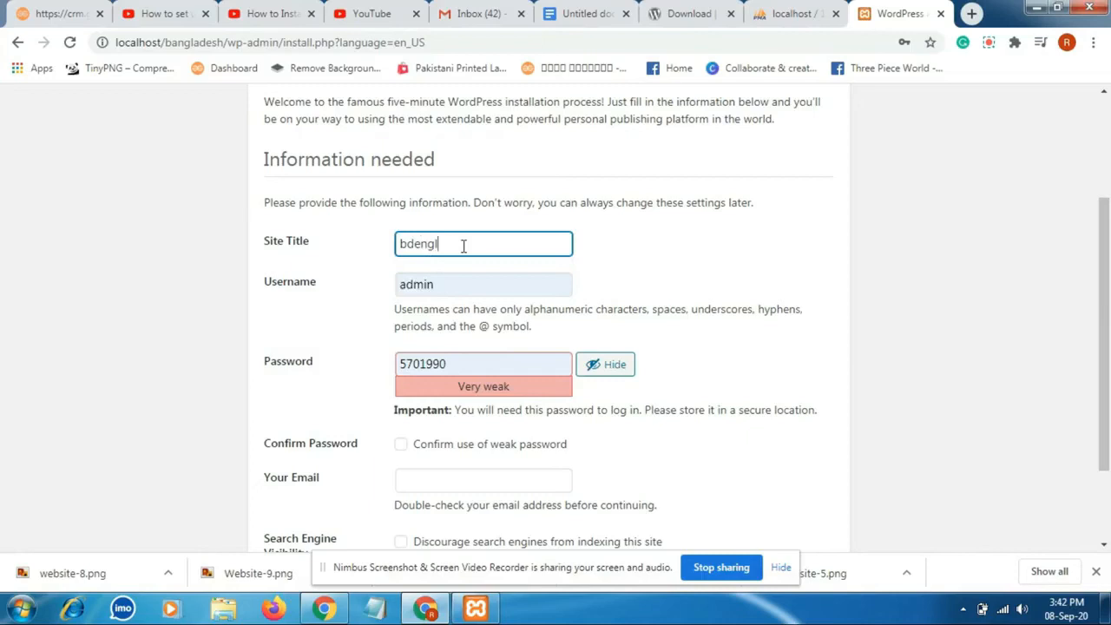
{"action": "left_click", "coordinate": [475, 286]}
{"action": "left_click", "coordinate": [644, 271]}
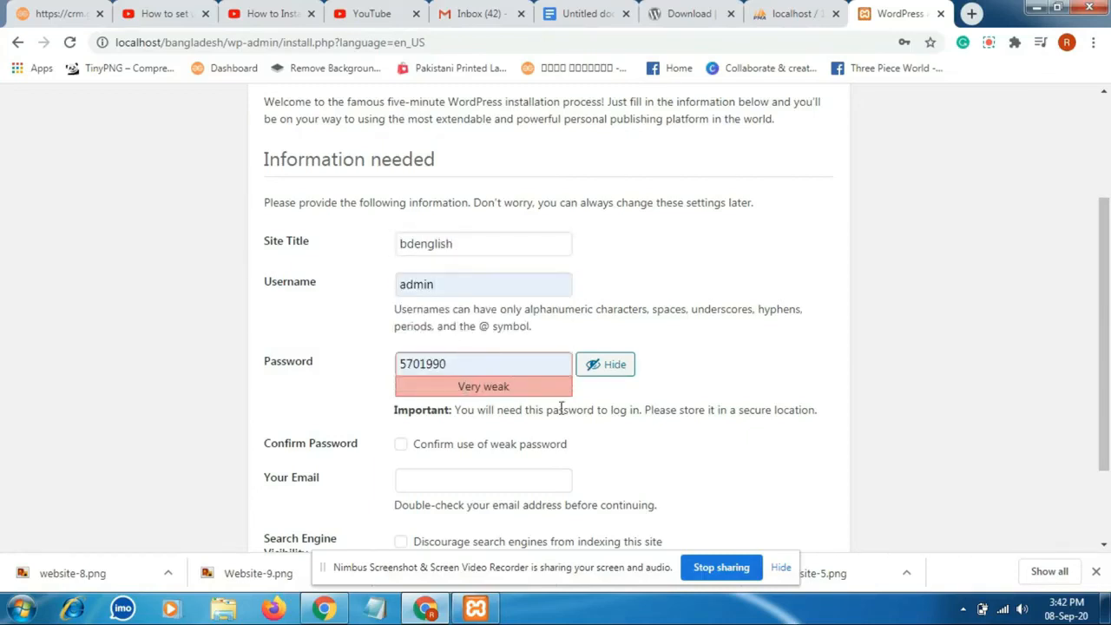
{"action": "scroll", "coordinate": [843, 309], "scroll_direction": "down", "scroll_amount": 1}
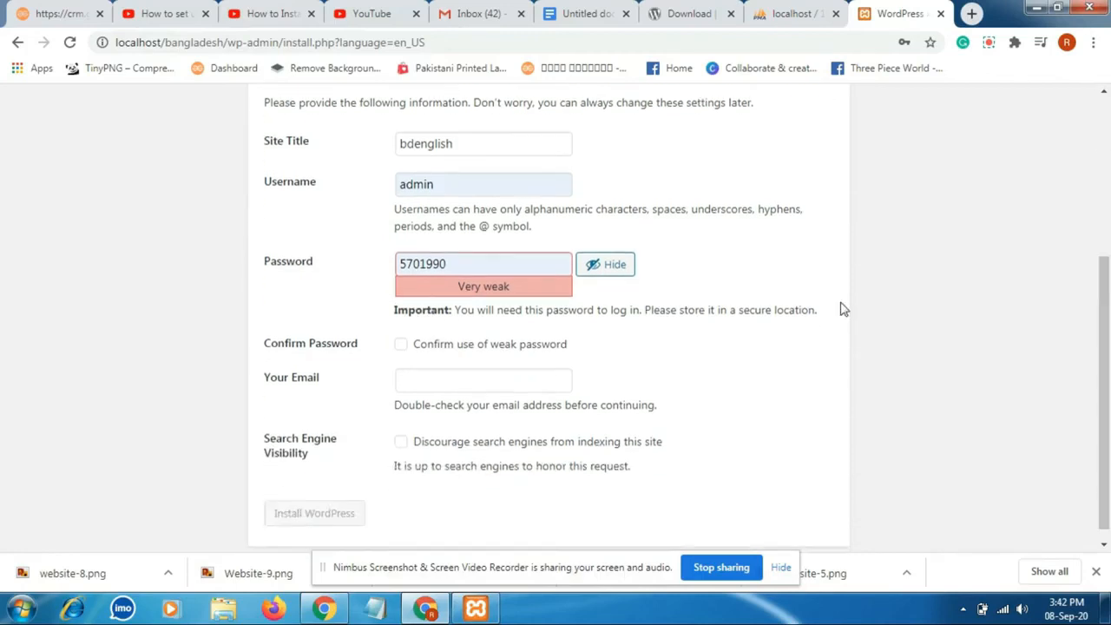
- Confirm the use of the weak password and fill in the administrator's email address
{"action": "left_click", "coordinate": [401, 346]}
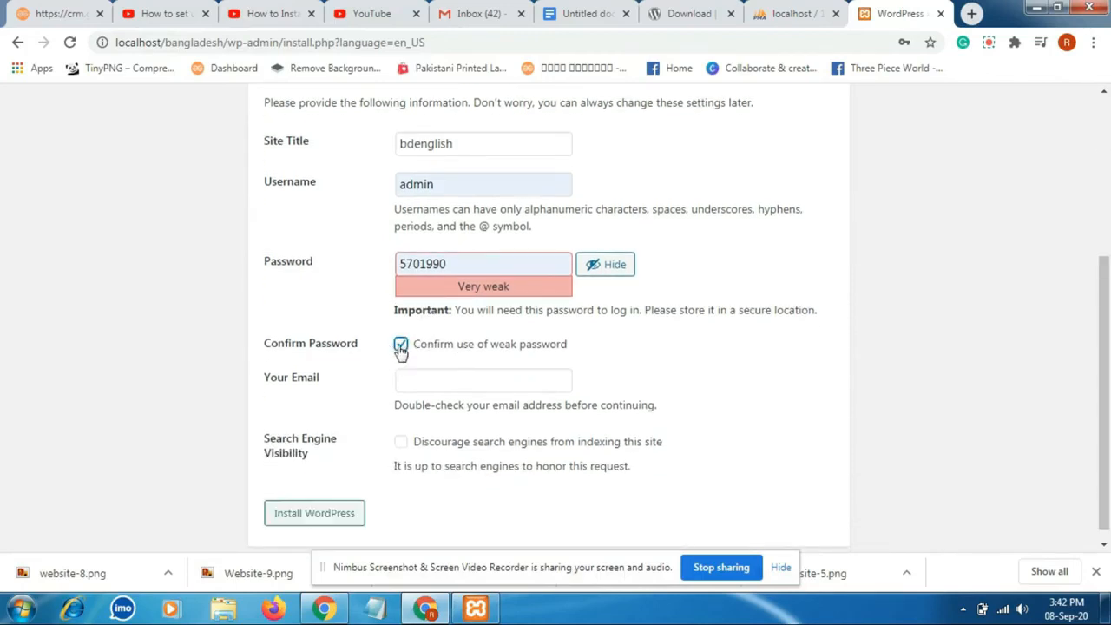
{"action": "left_click", "coordinate": [432, 379]}
{"action": "left_click", "coordinate": [445, 418]}
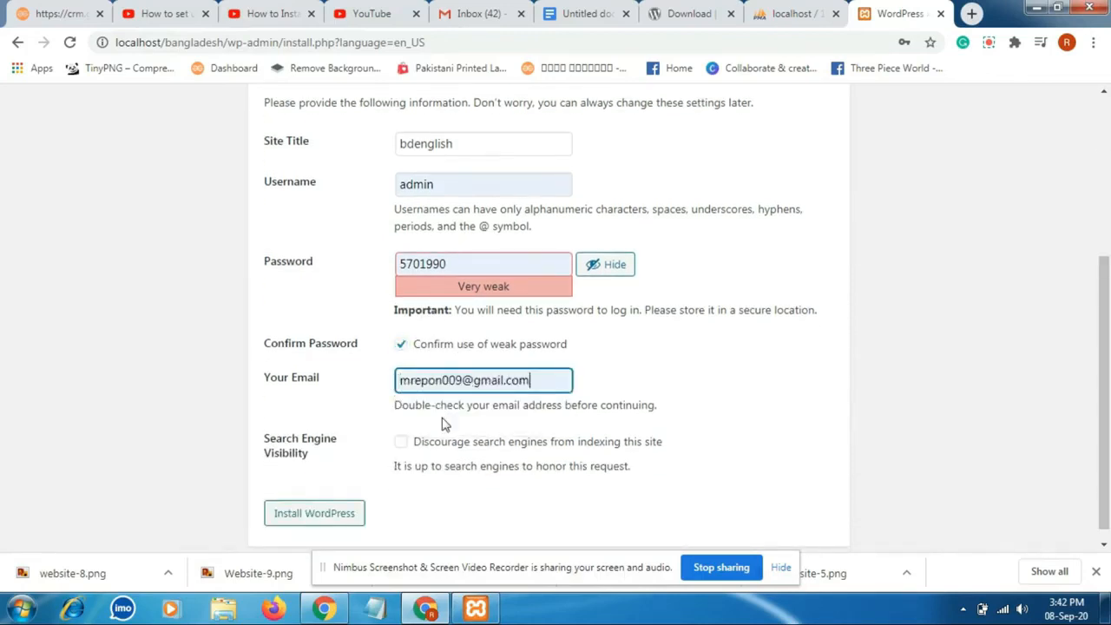
- Discourage search engines from indexing the site and run the WordPress installation
{"action": "left_click", "coordinate": [402, 445]}
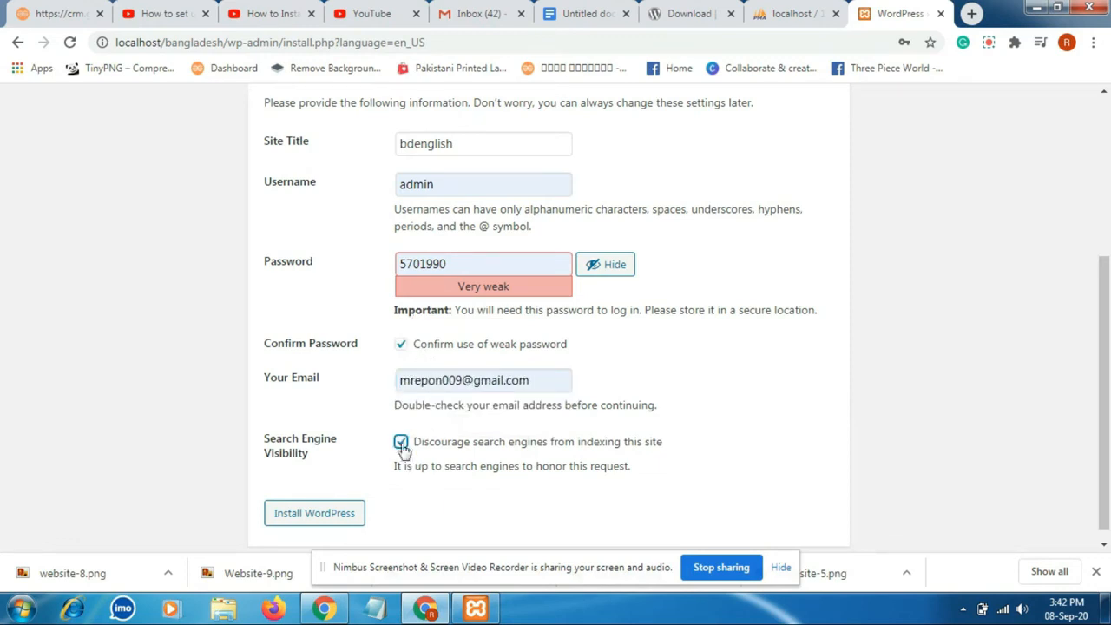
{"action": "left_click", "coordinate": [339, 518]}
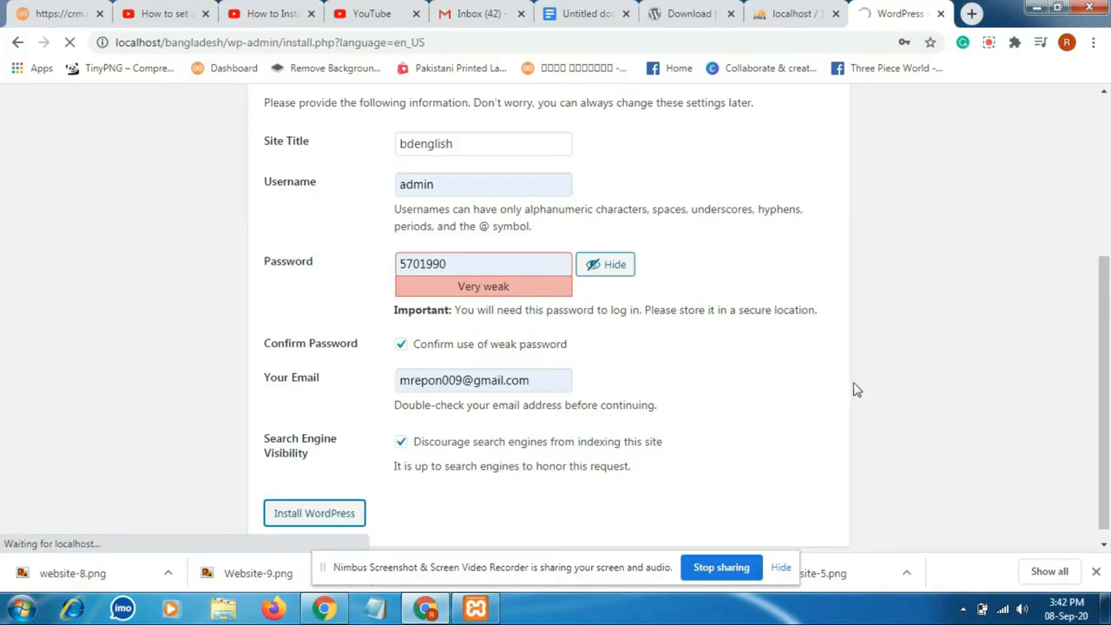
{"action": "left_click_drag", "start_coordinate": [1107, 367], "coordinate": [1096, 270]}
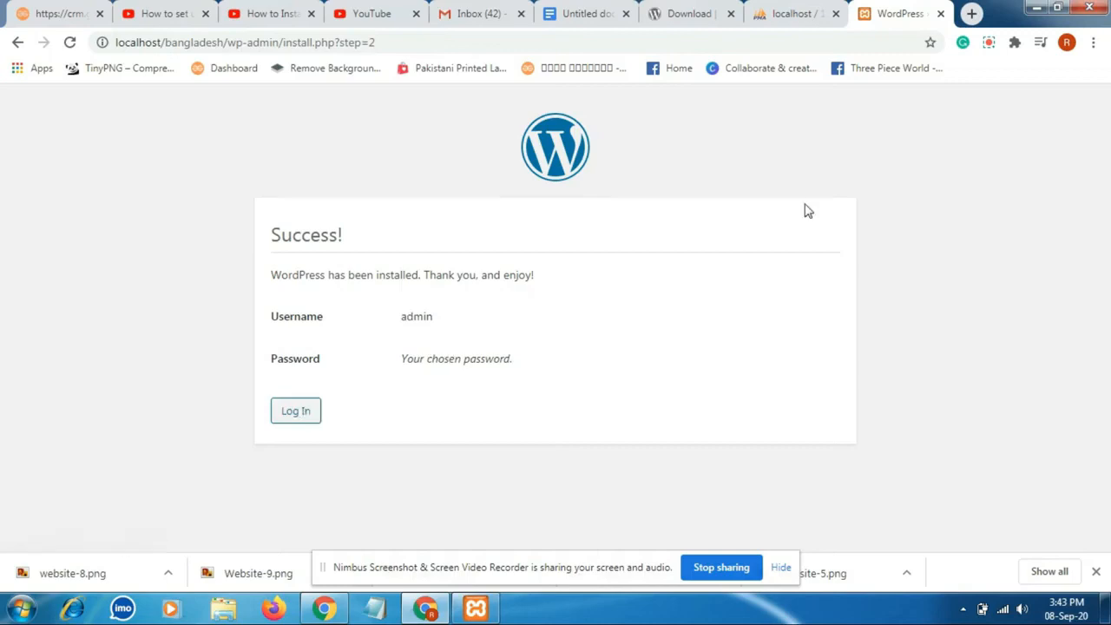
- Open localhost/bangladesh in a new browser tab to view the new site's front page
{"action": "left_click", "coordinate": [972, 14]}
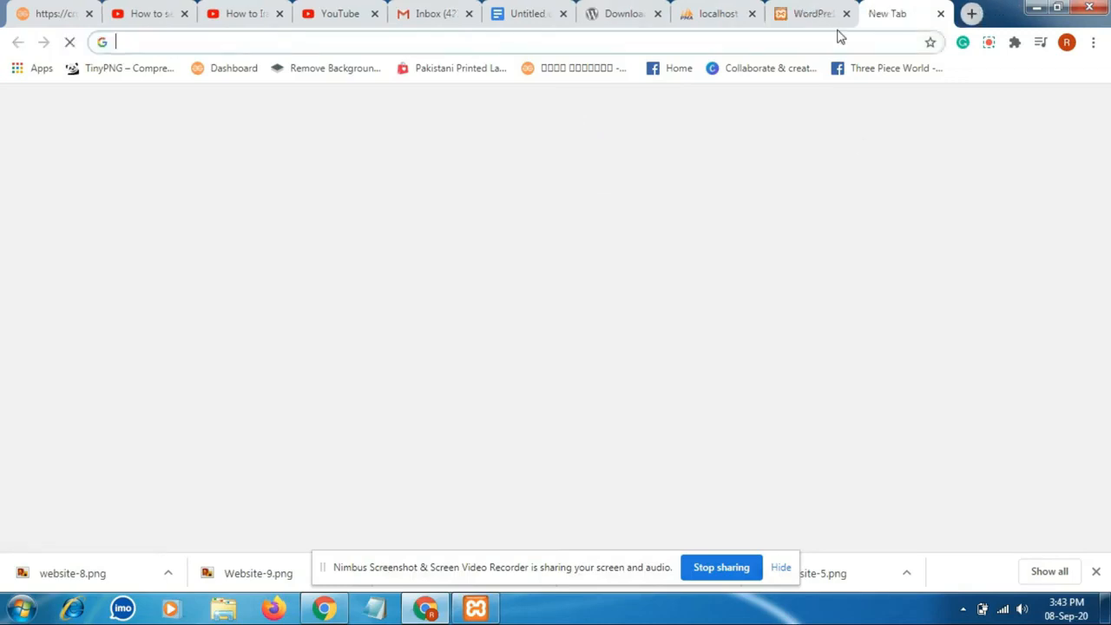
{"action": "type", "text": "l"}
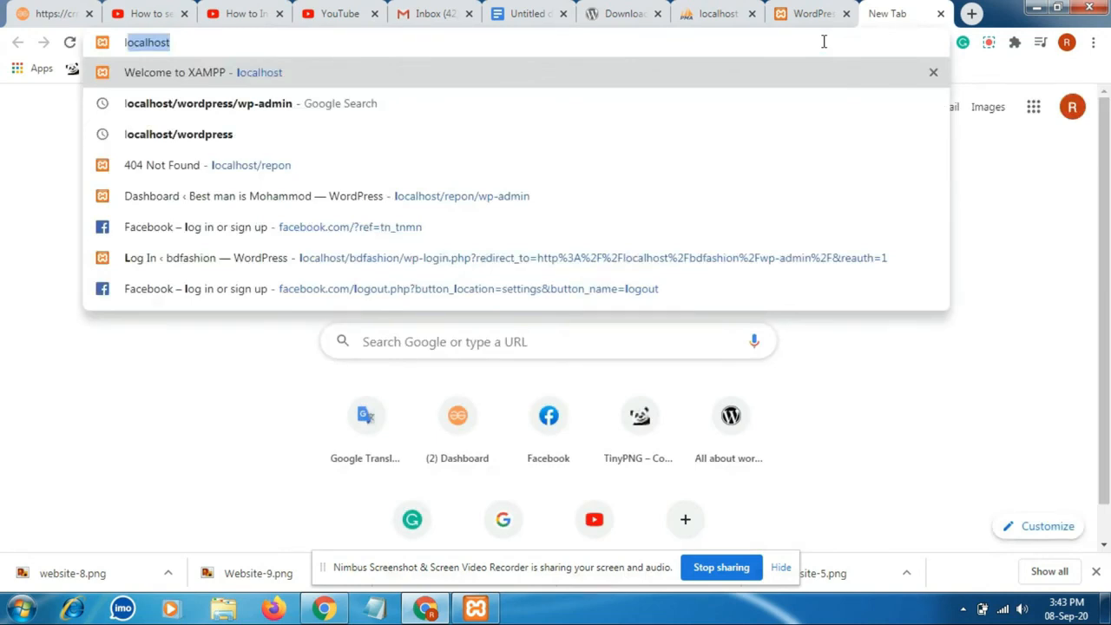
{"action": "type", "text": "ocal"}
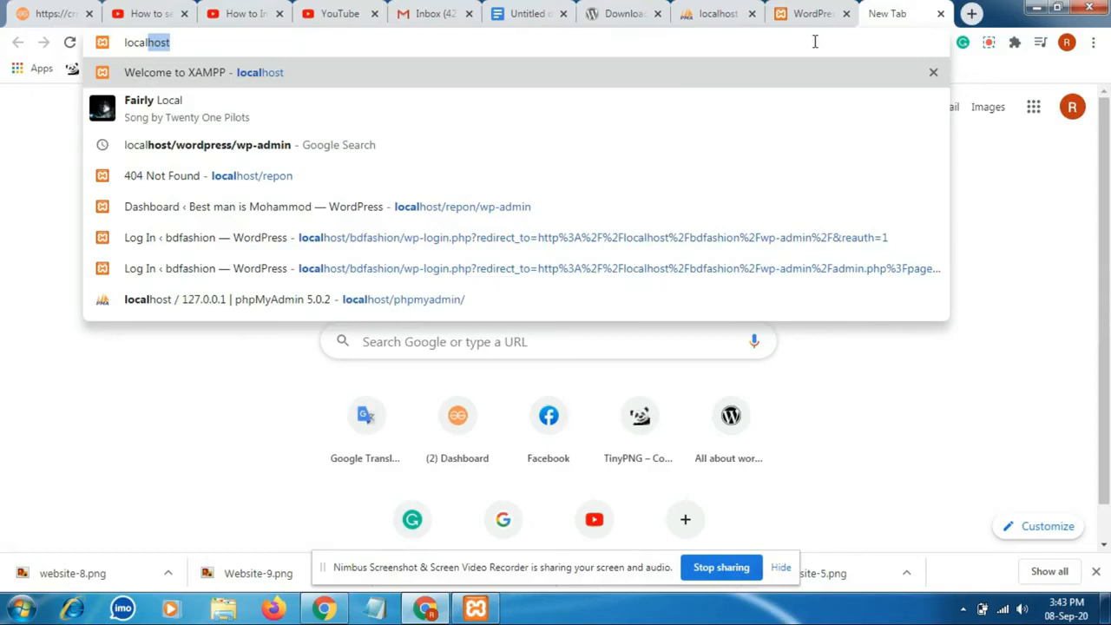
{"action": "type", "text": "host"}
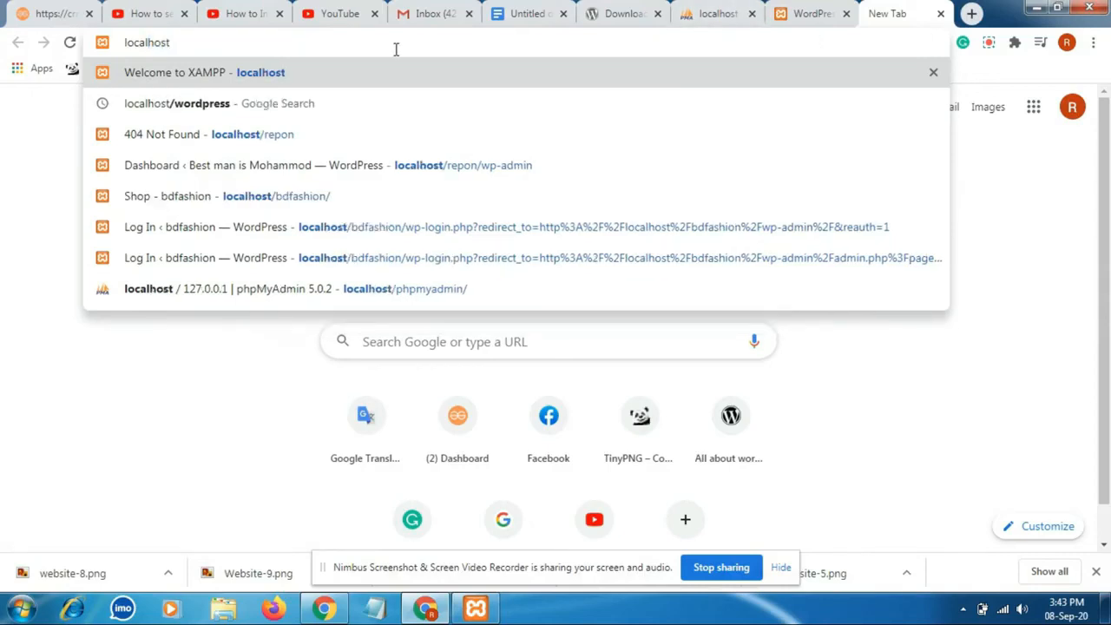
{"action": "type", "text": "/ba"}
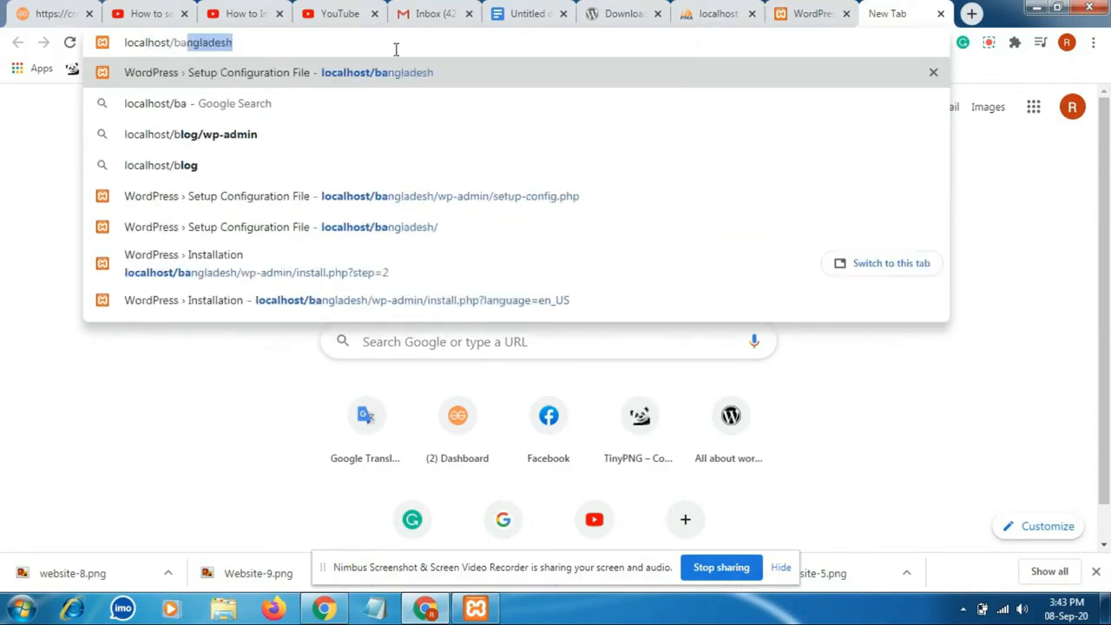
{"action": "key", "text": "Return"}
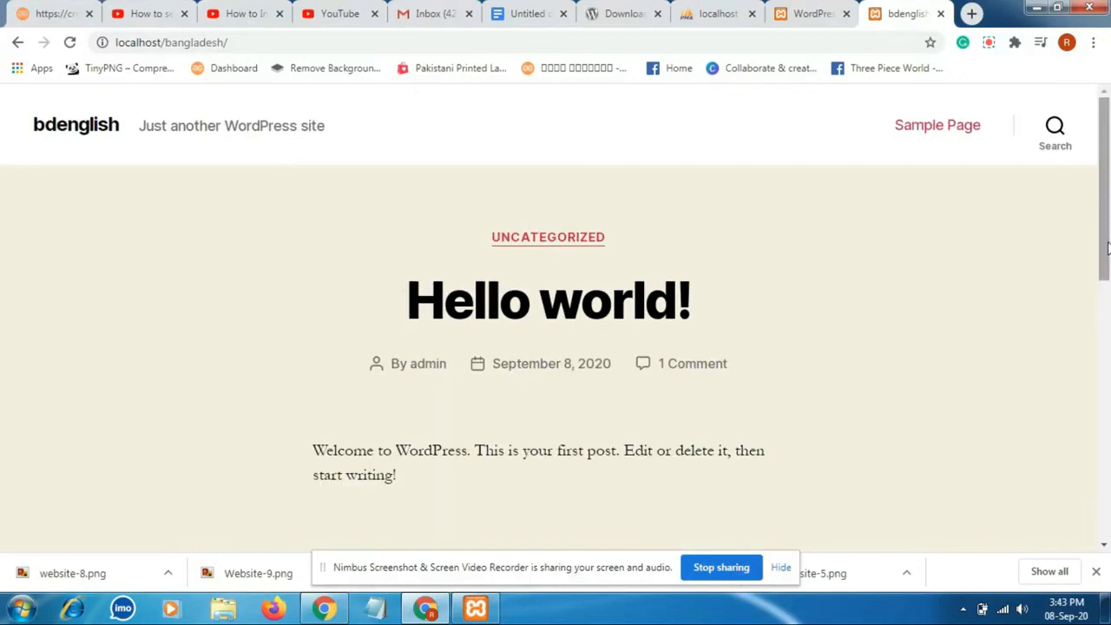
{"action": "left_click_drag", "start_coordinate": [1107, 226], "coordinate": [1071, 168]}
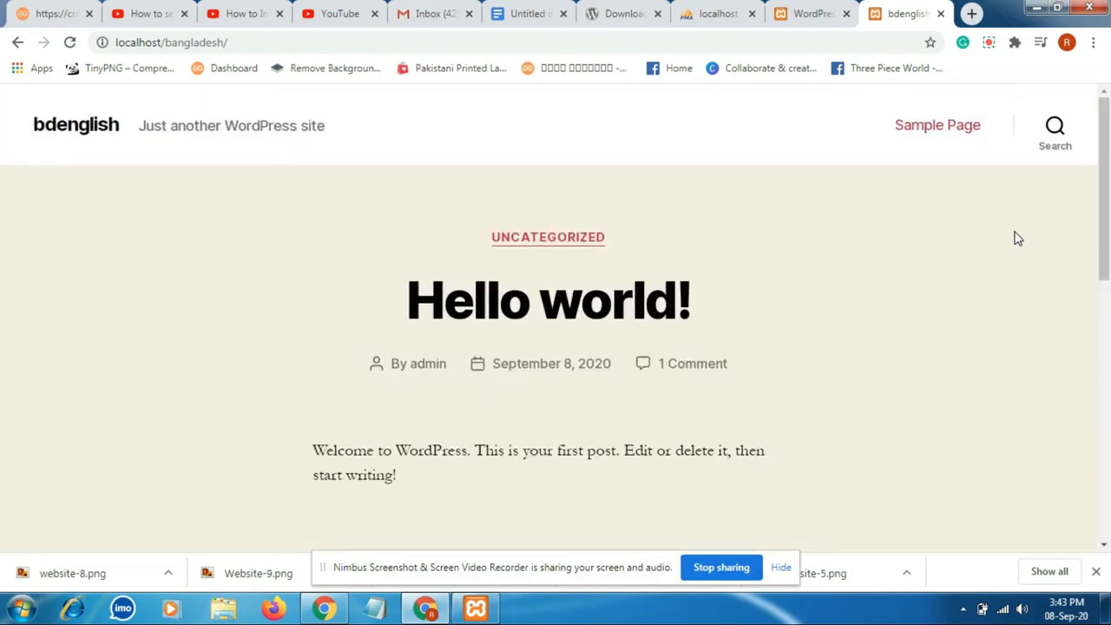